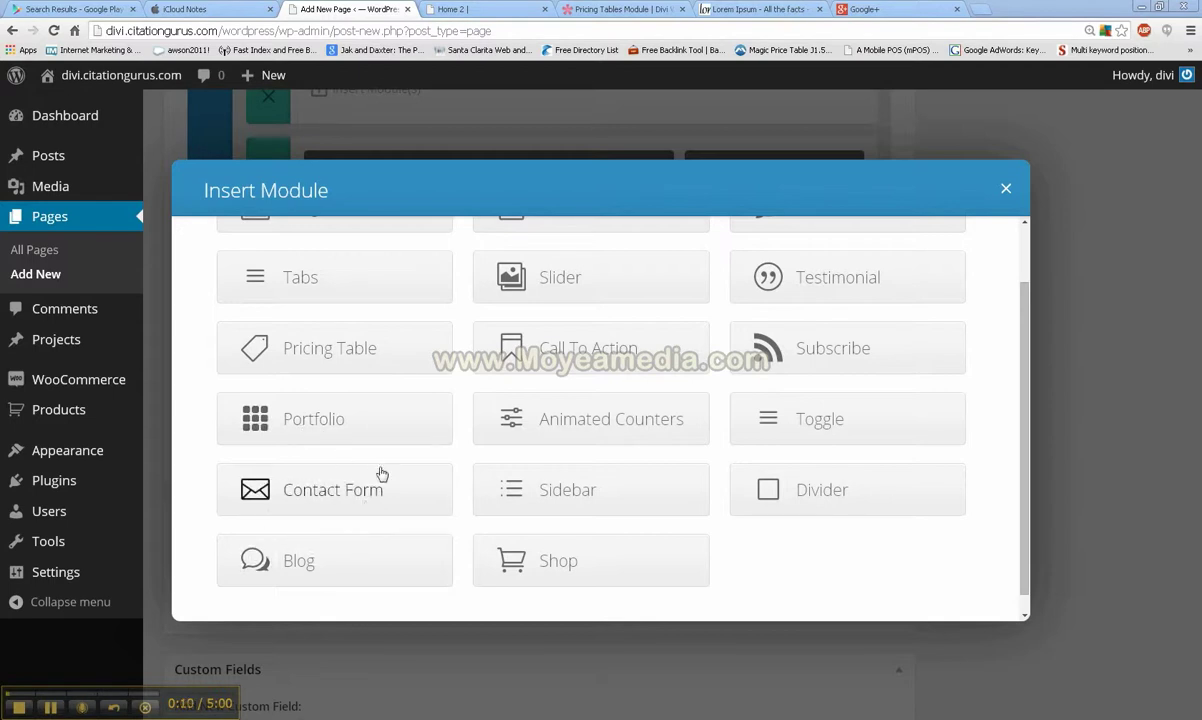
Step: Insert a Contact Form module into the row and open its settings
left_click(315, 497)
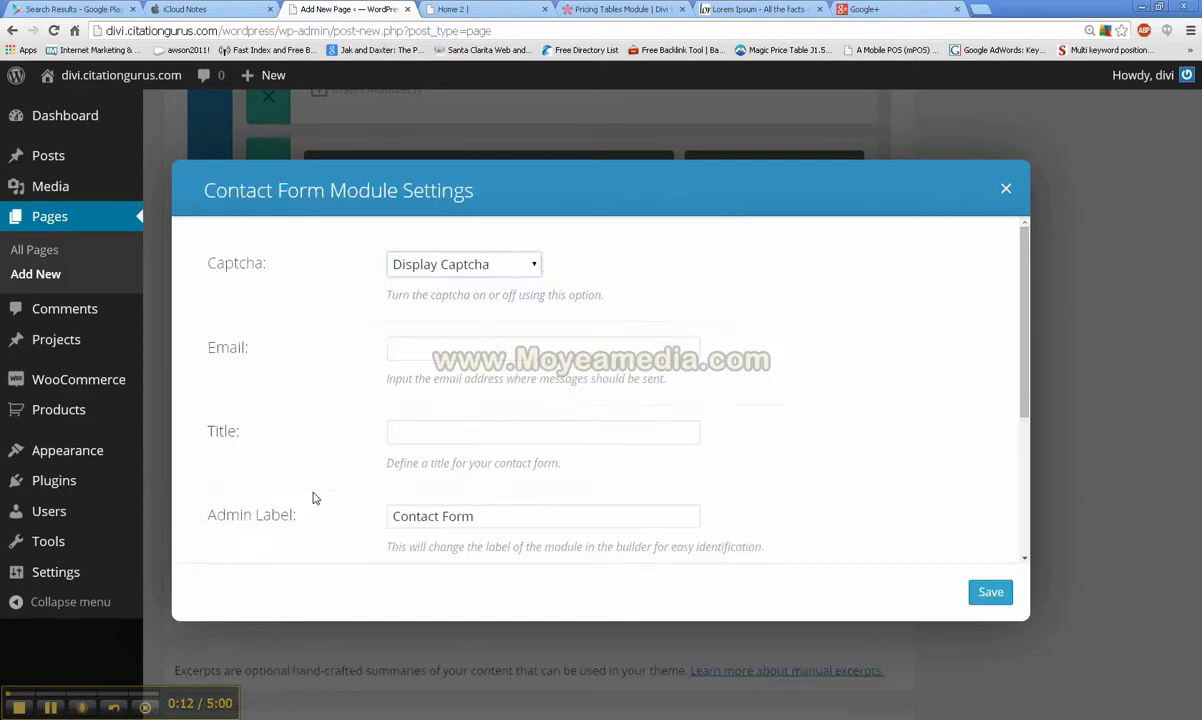
Step: Set the contact form's Captcha option to Don't Display Captcha
left_click(535, 266)
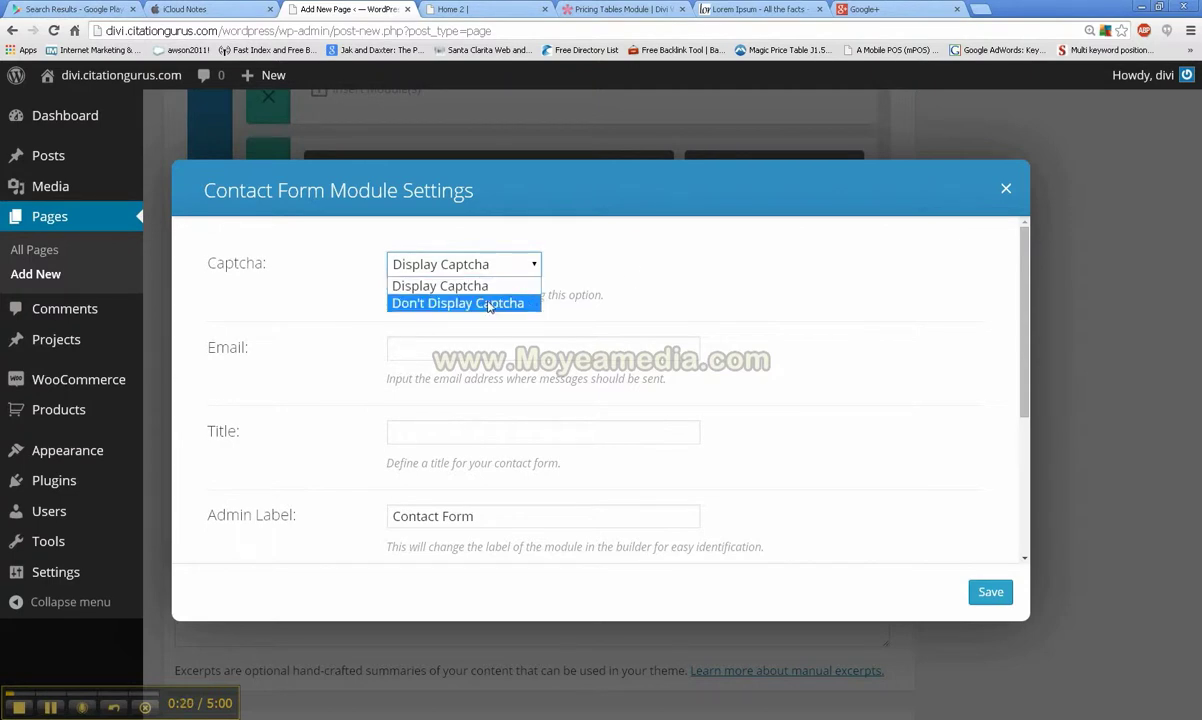
left_click(474, 302)
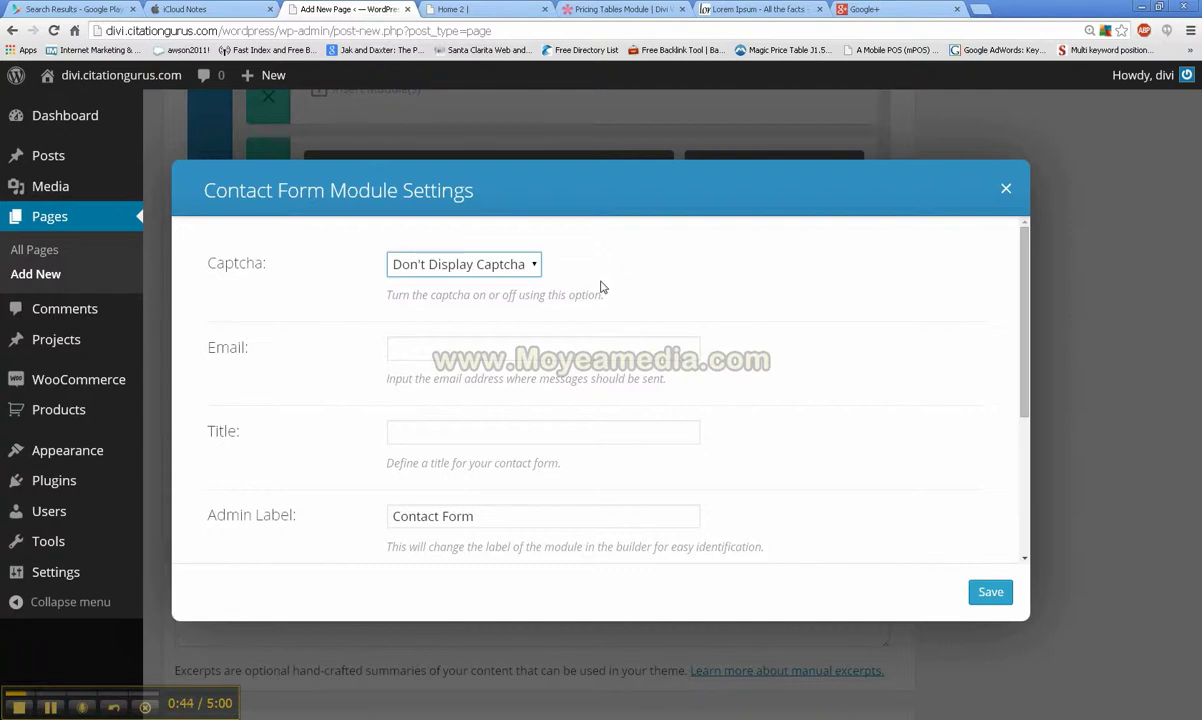
Step: Enter the recipient e-mail address in the Email field and title the form 'Contact Request'
left_click(588, 349)
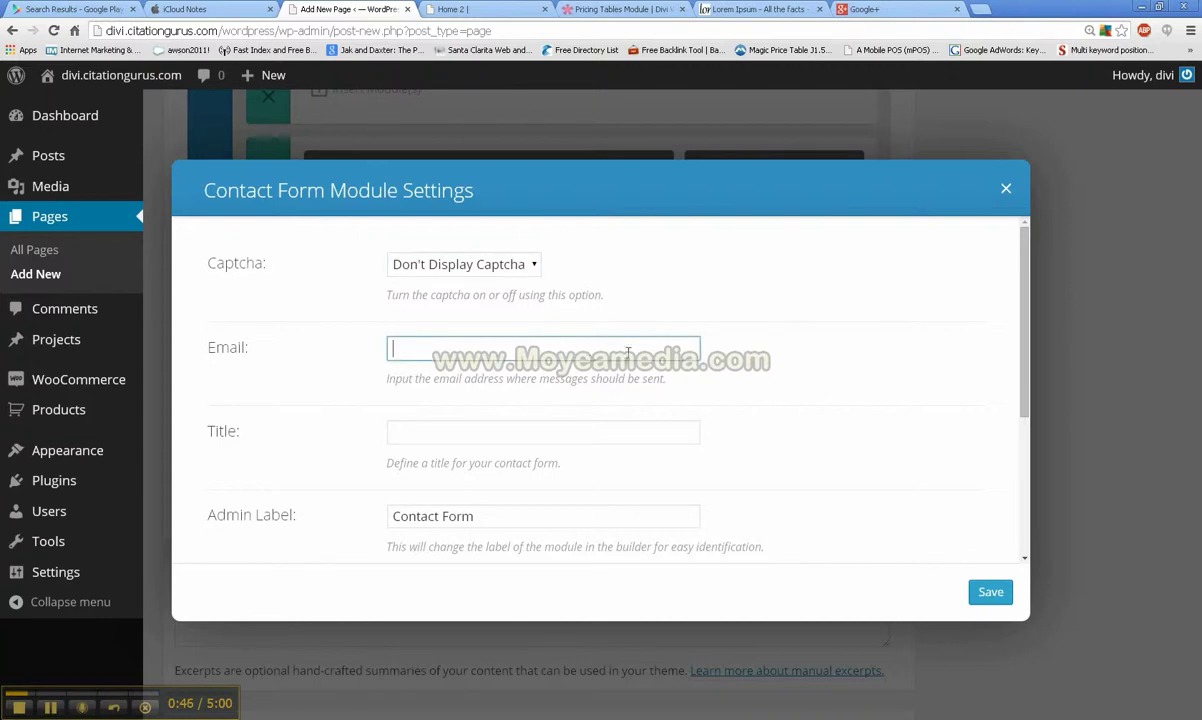
scroll(628, 352, "down", 1)
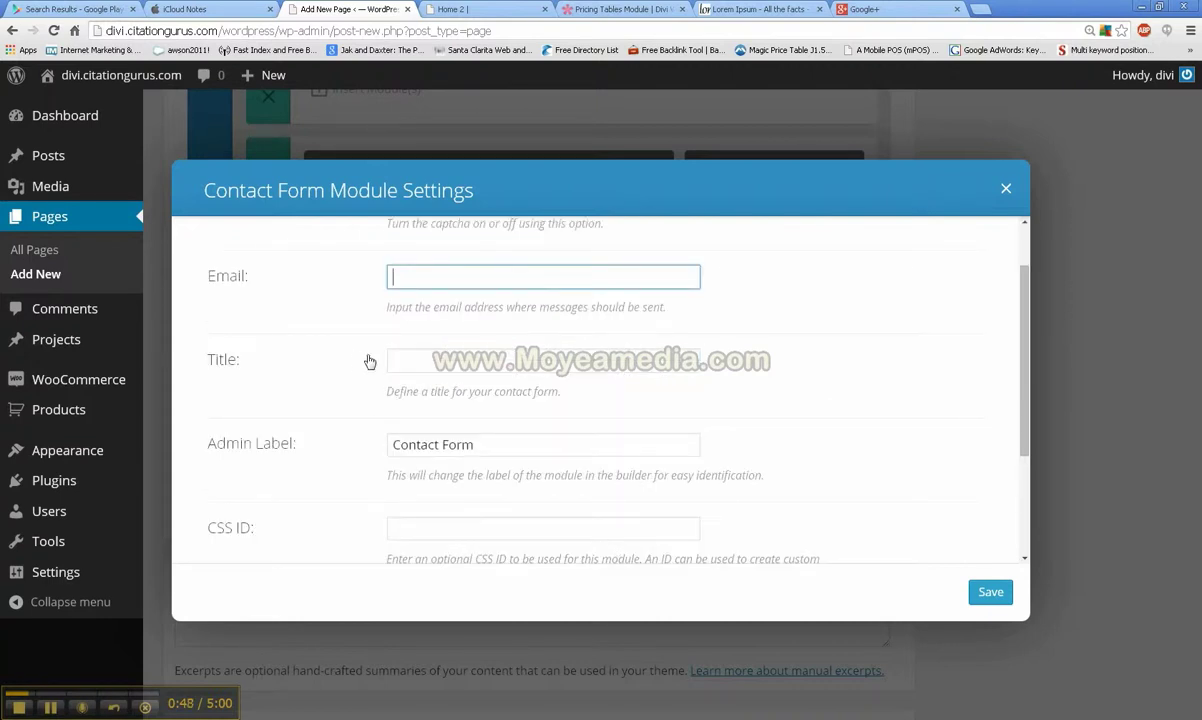
scroll(369, 361, "up", 1)
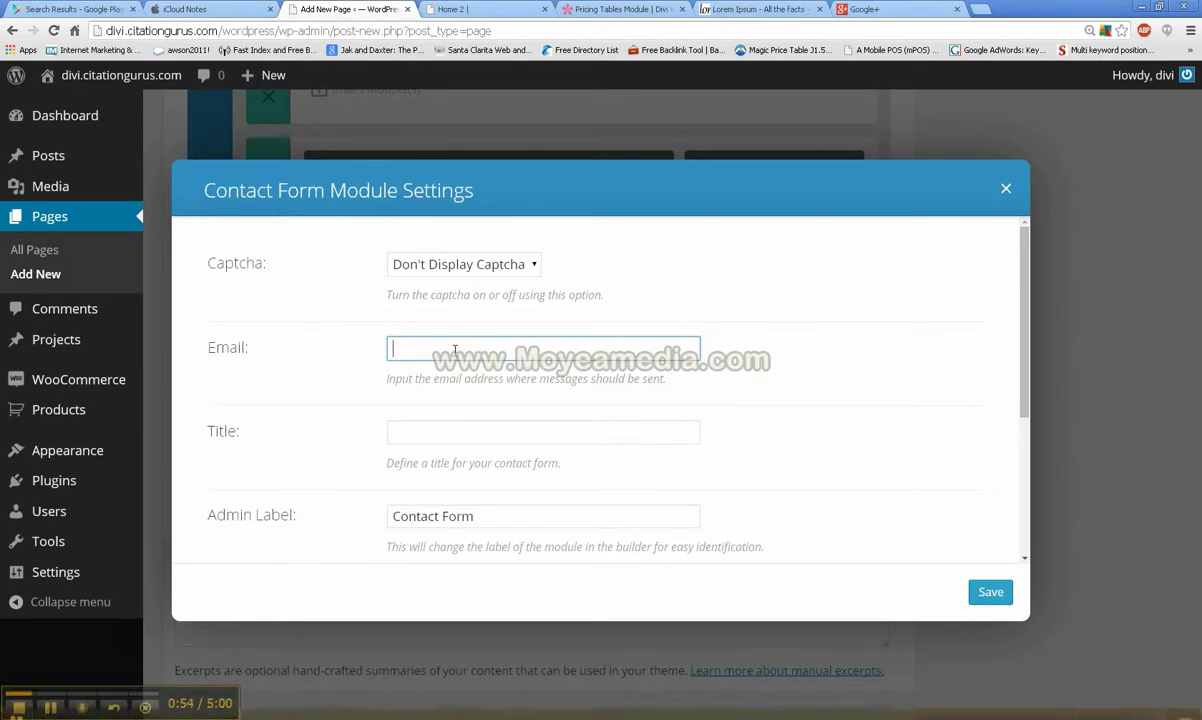
scroll(435, 372, "down", 1)
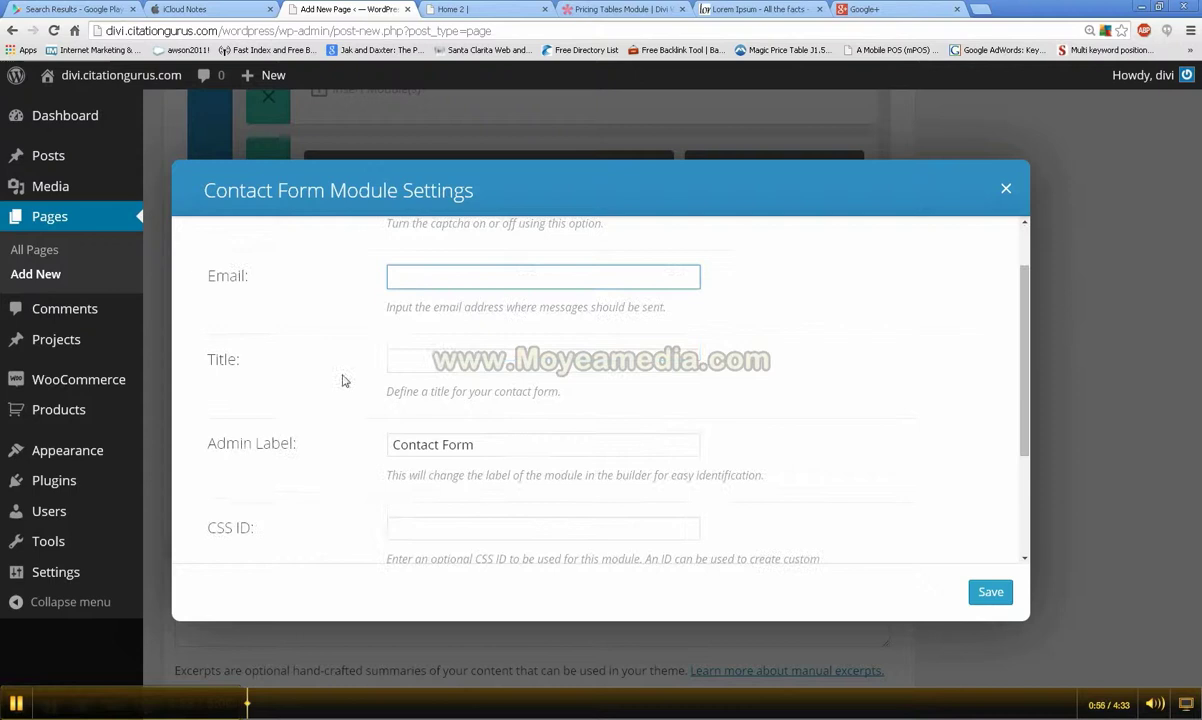
left_click(438, 360)
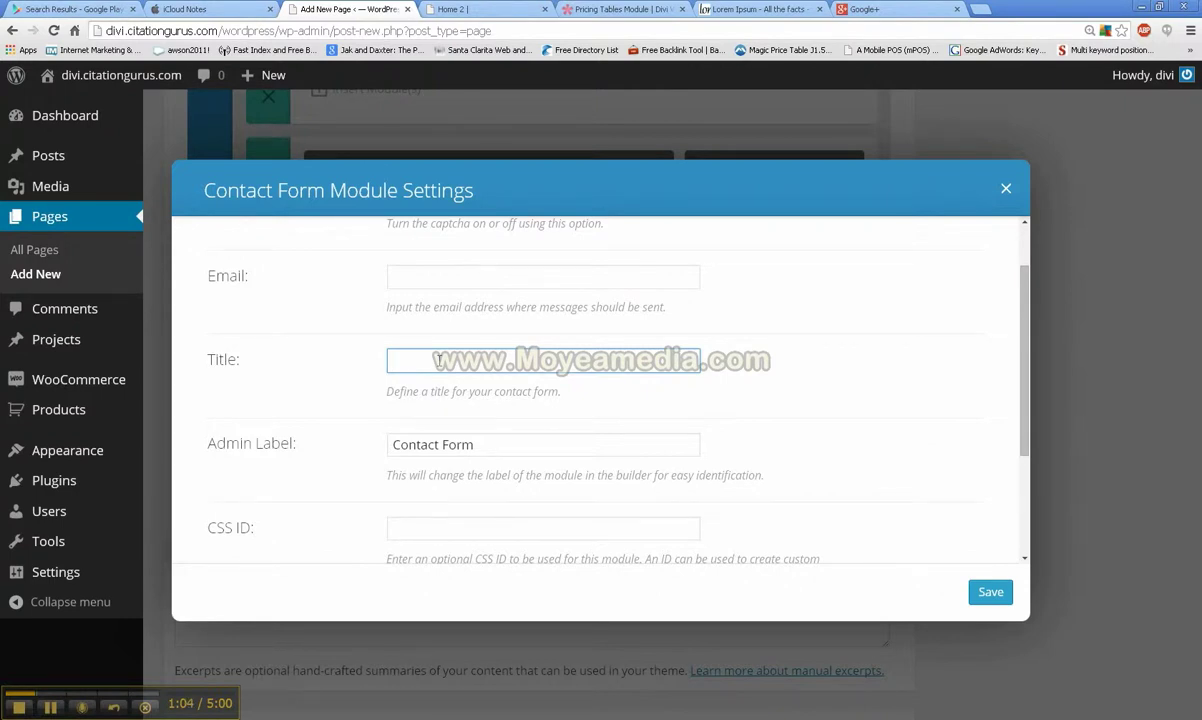
scroll(438, 360, "down", 1)
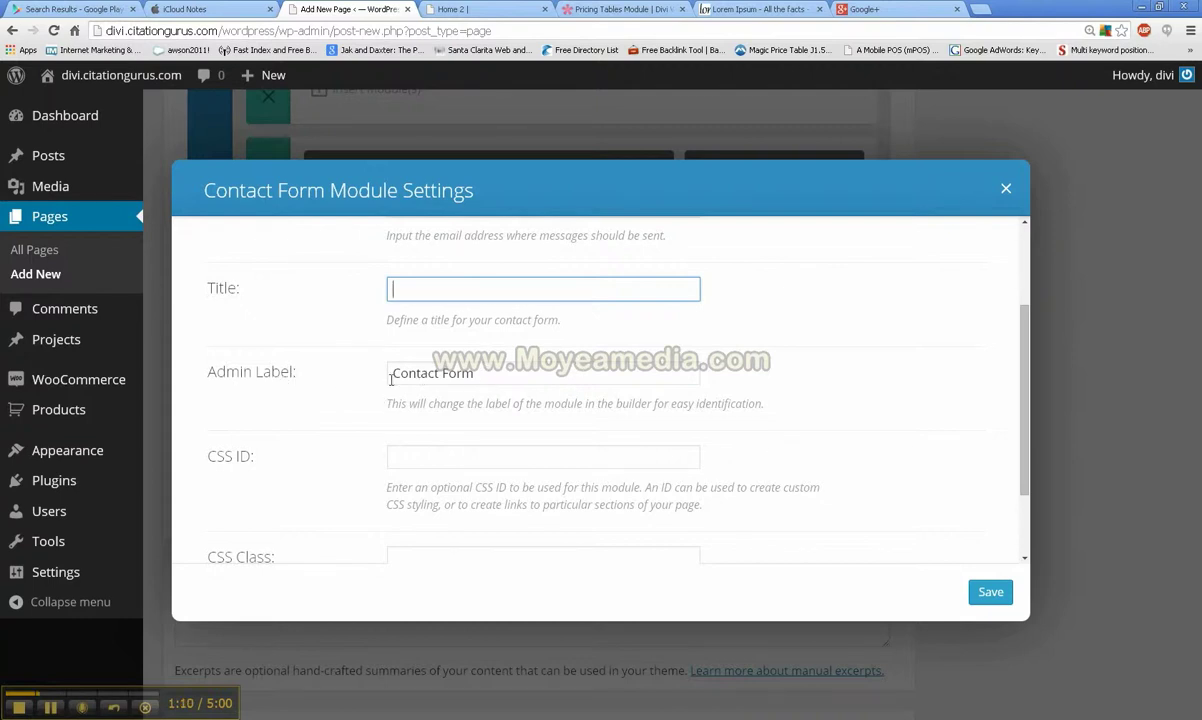
scroll(366, 440, "down", 2)
scroll(366, 434, "up", 5)
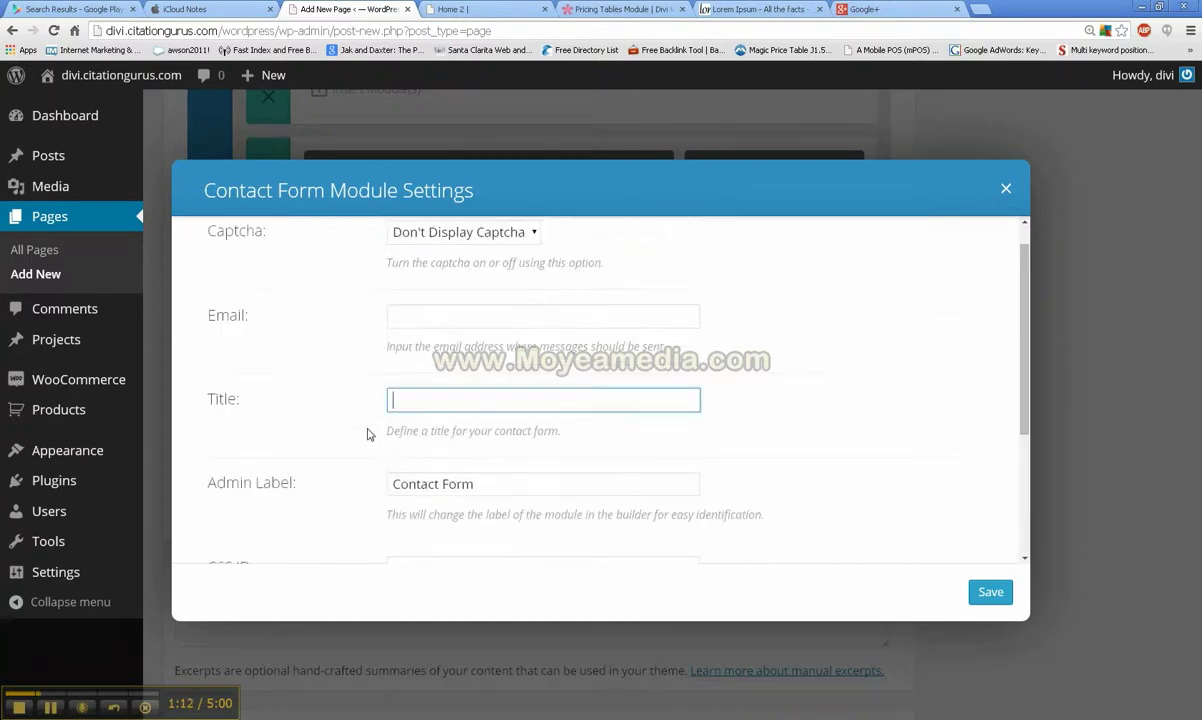
left_click(425, 349)
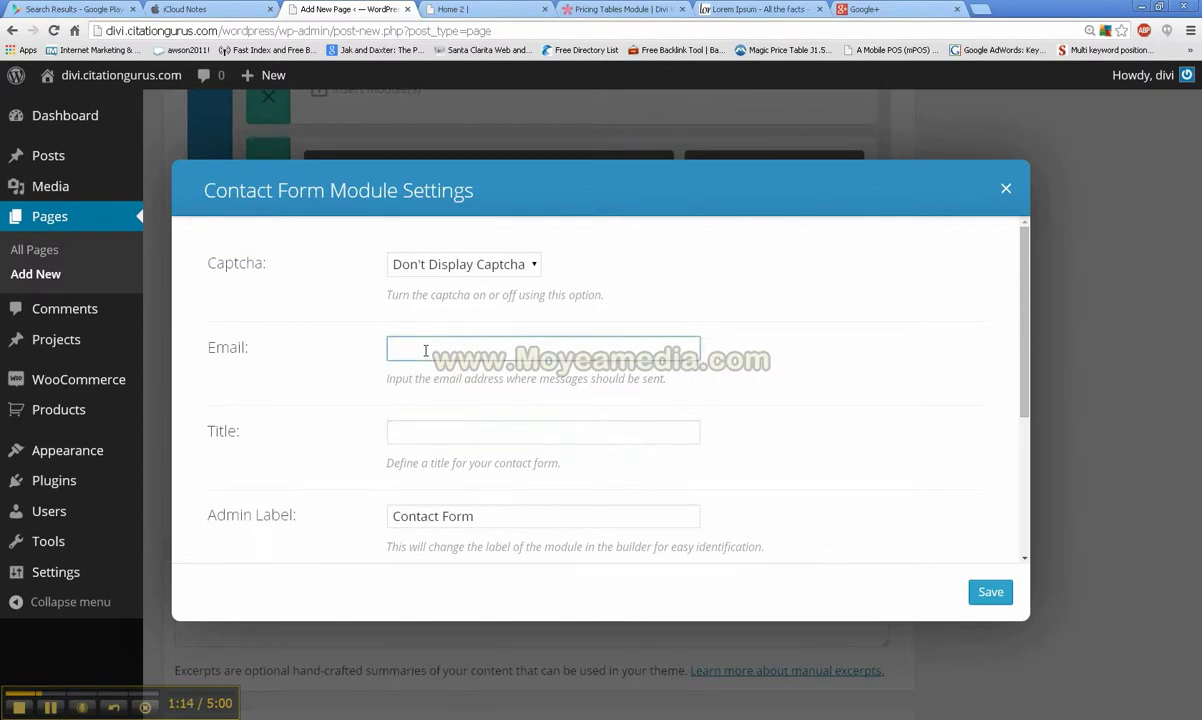
key("Tab")
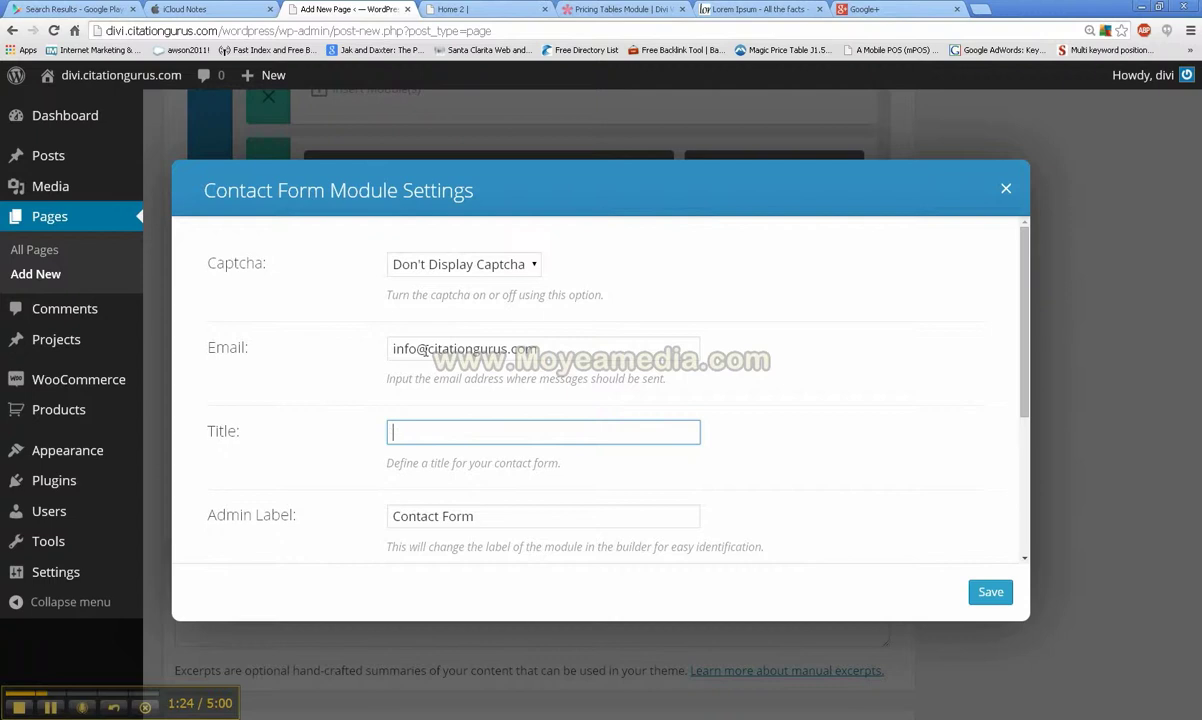
type("Contact Request")
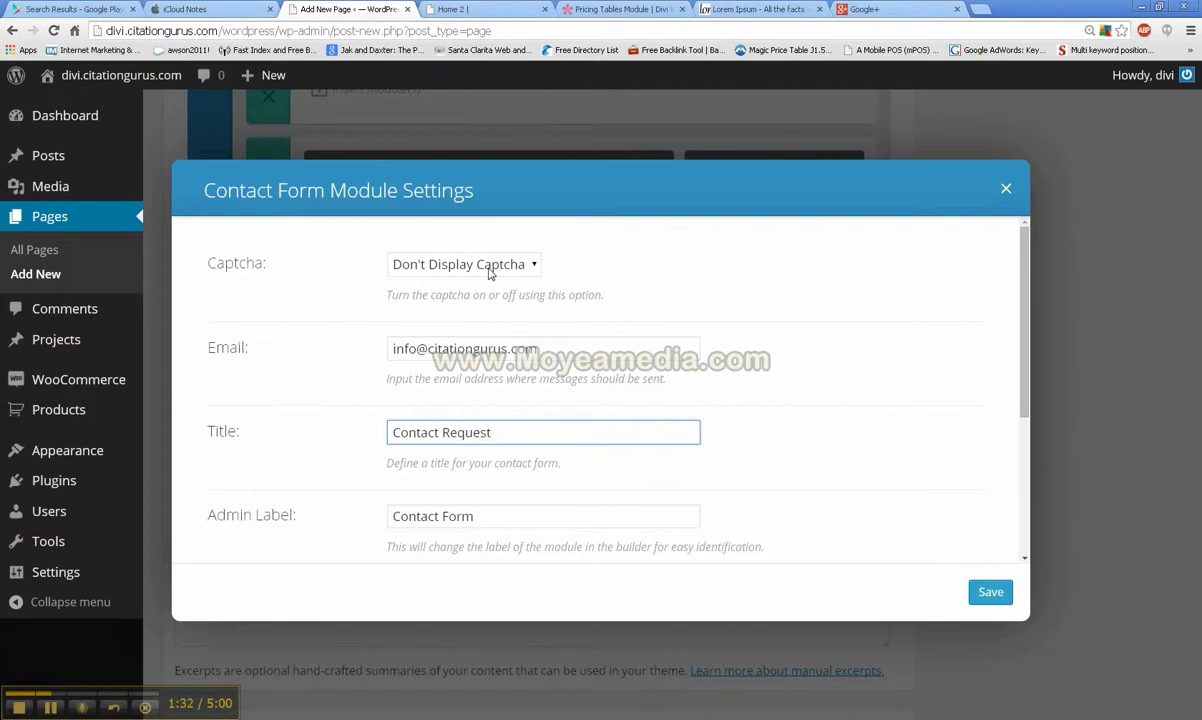
scroll(500, 285, "down", 3)
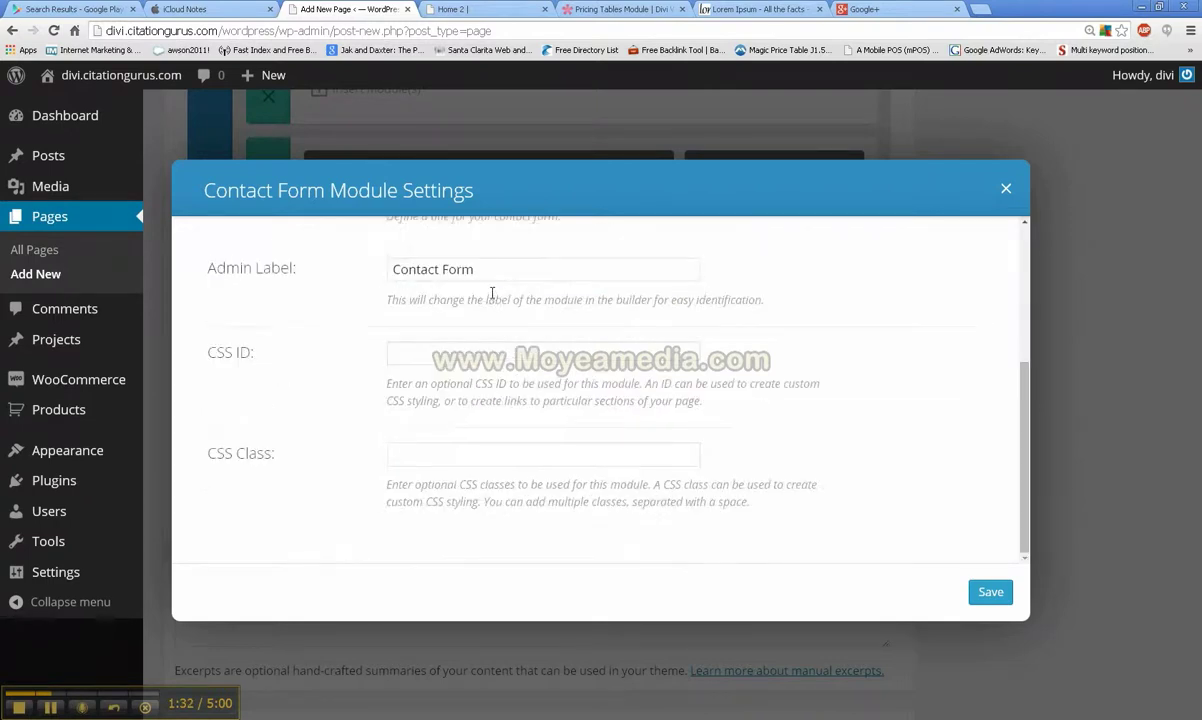
Step: Save the Contact Form module settings
left_click(992, 591)
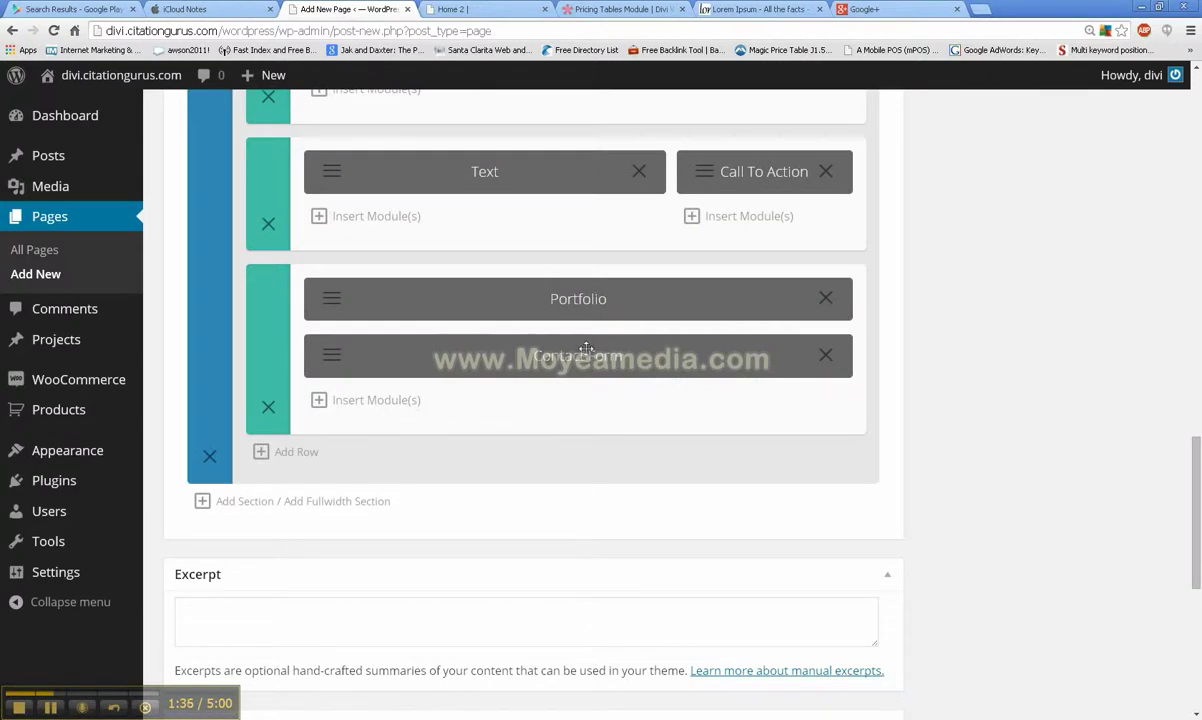
scroll(1062, 232, "up", 5)
scroll(1062, 240, "up", 10)
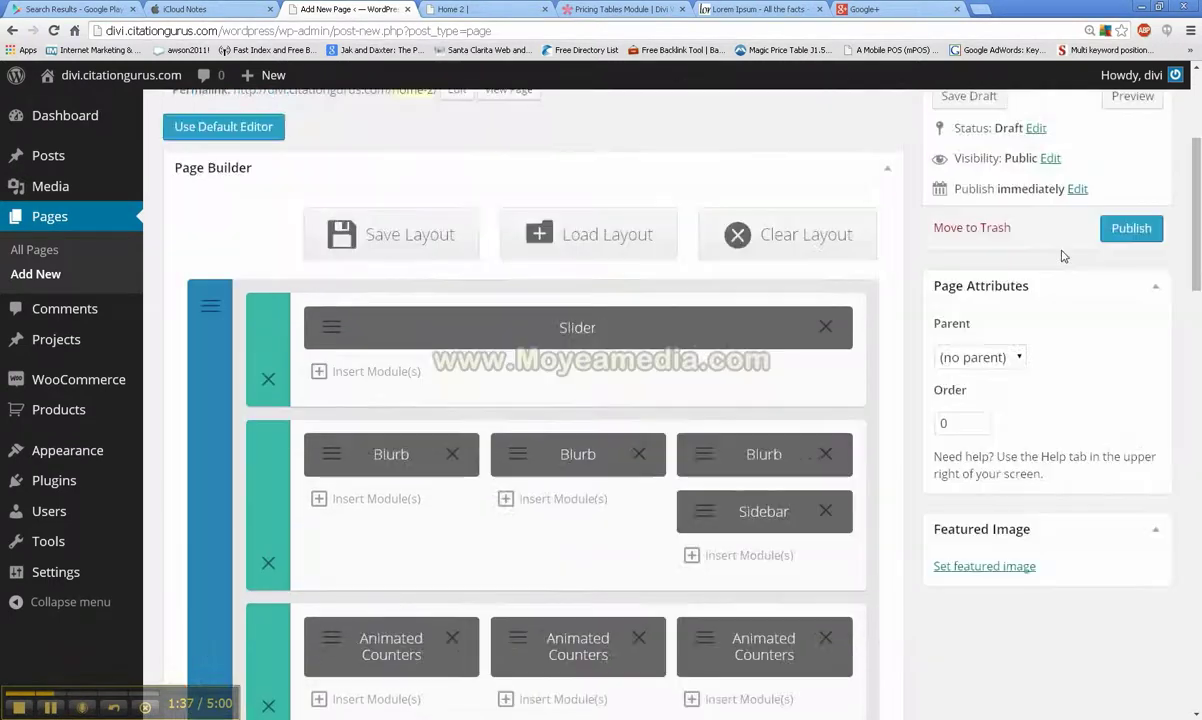
scroll(1100, 320, "up", 3)
Step: Preview the page to check the Contact Request form, then return to the editor
left_click(1130, 311)
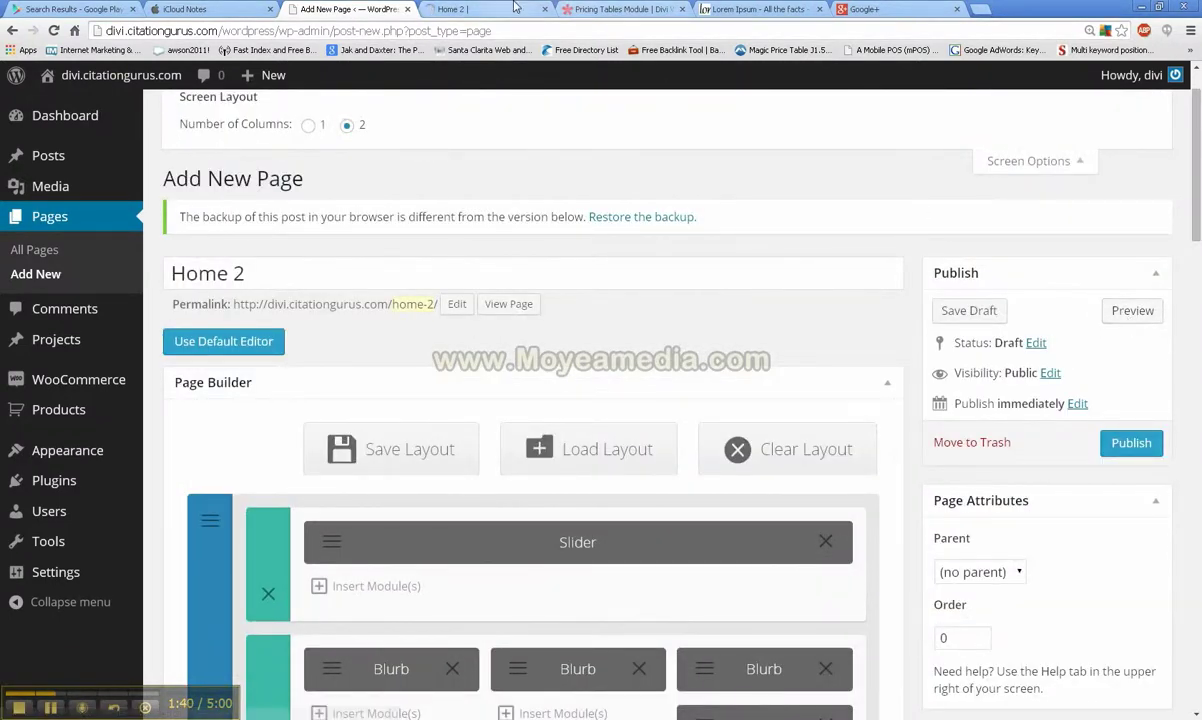
left_click(476, 9)
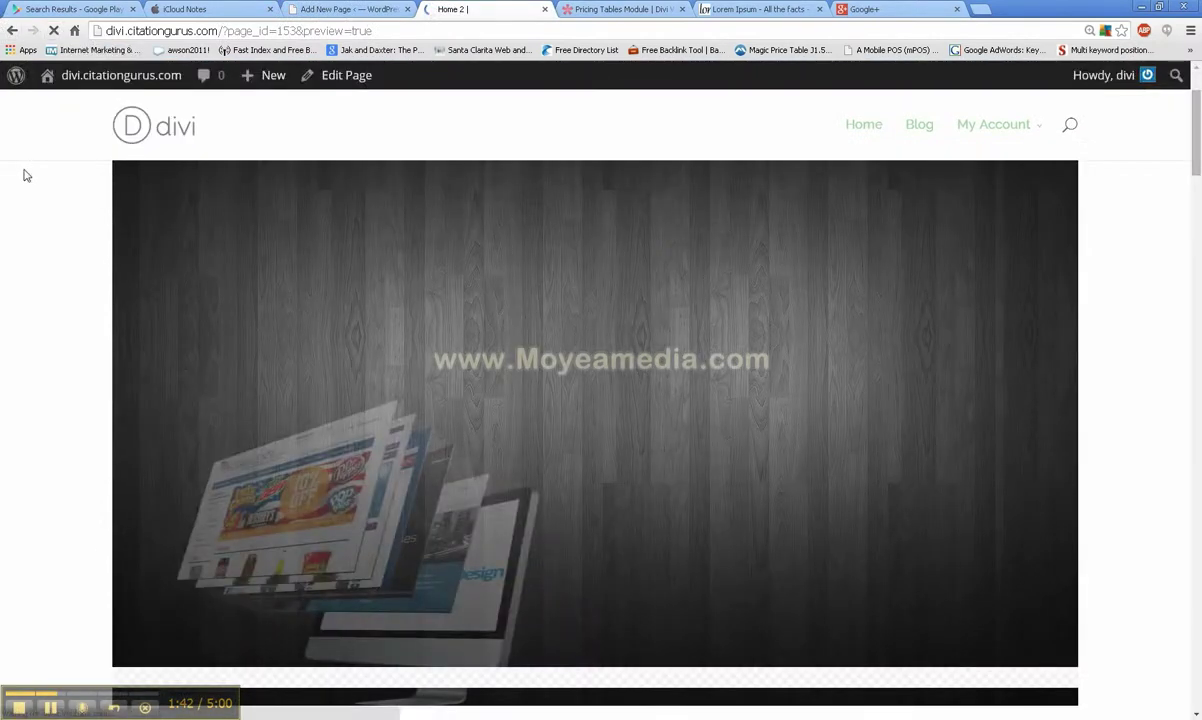
scroll(26, 175, "down", 20)
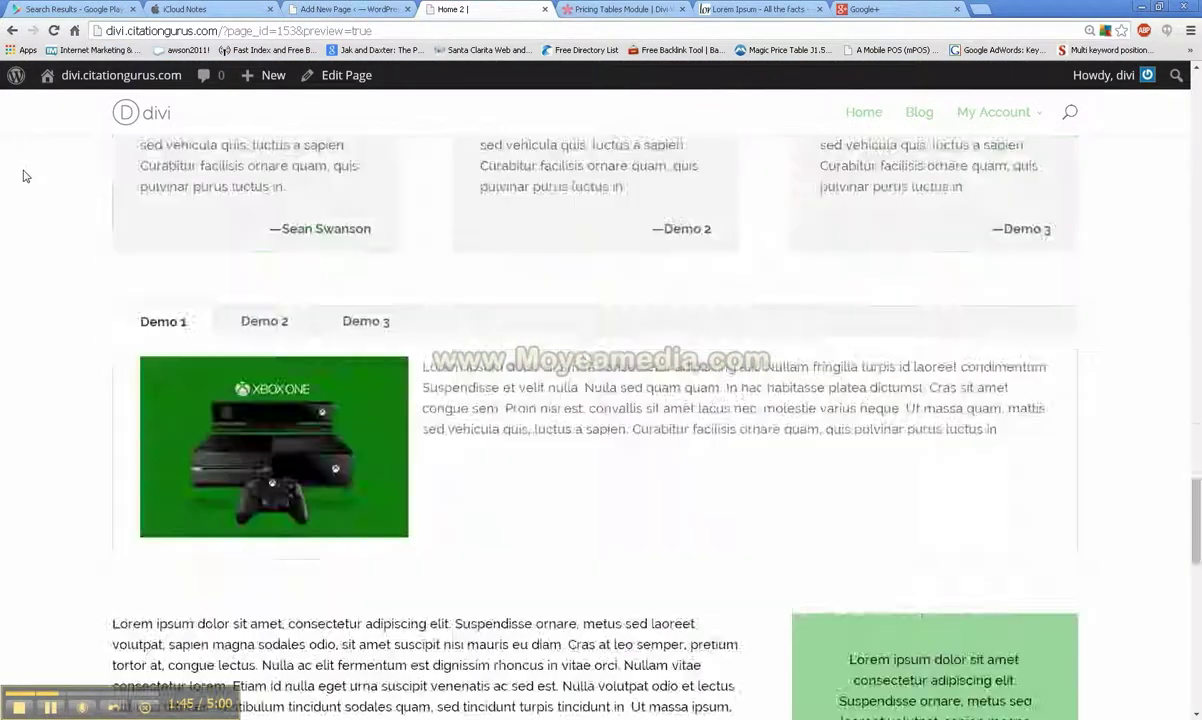
scroll(26, 175, "down", 15)
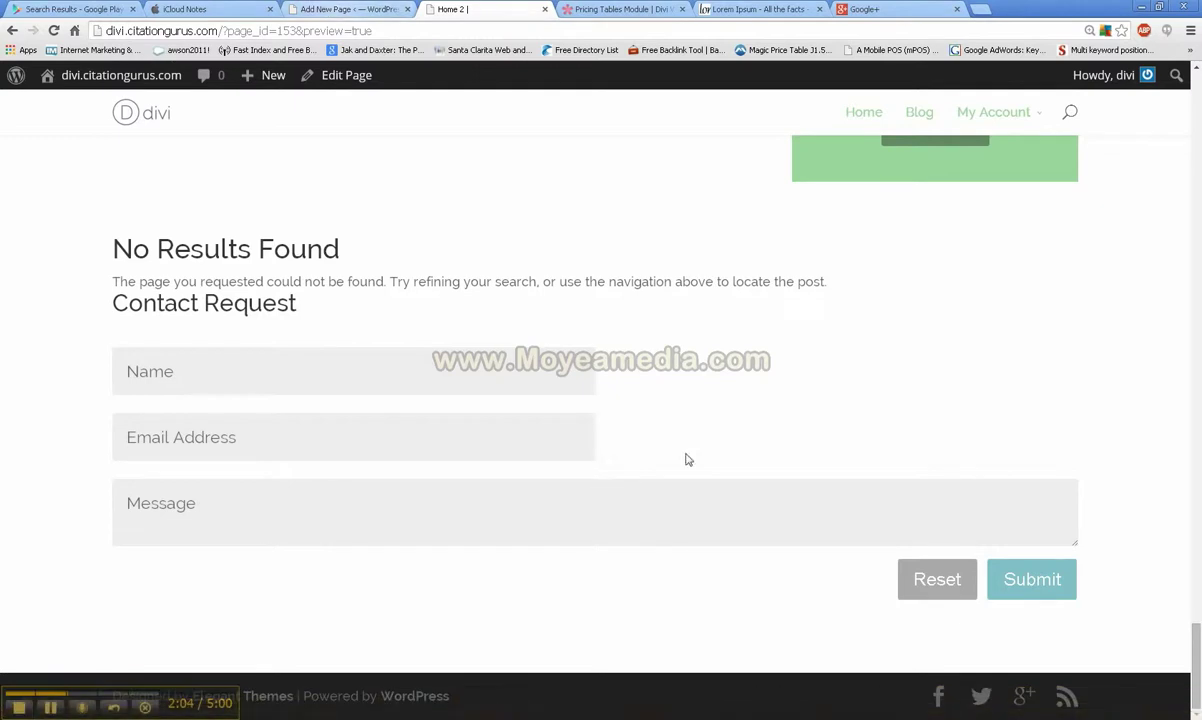
left_click(358, 7)
Step: Insert a Subscribe module into the empty bottom row
scroll(527, 488, "down", 7)
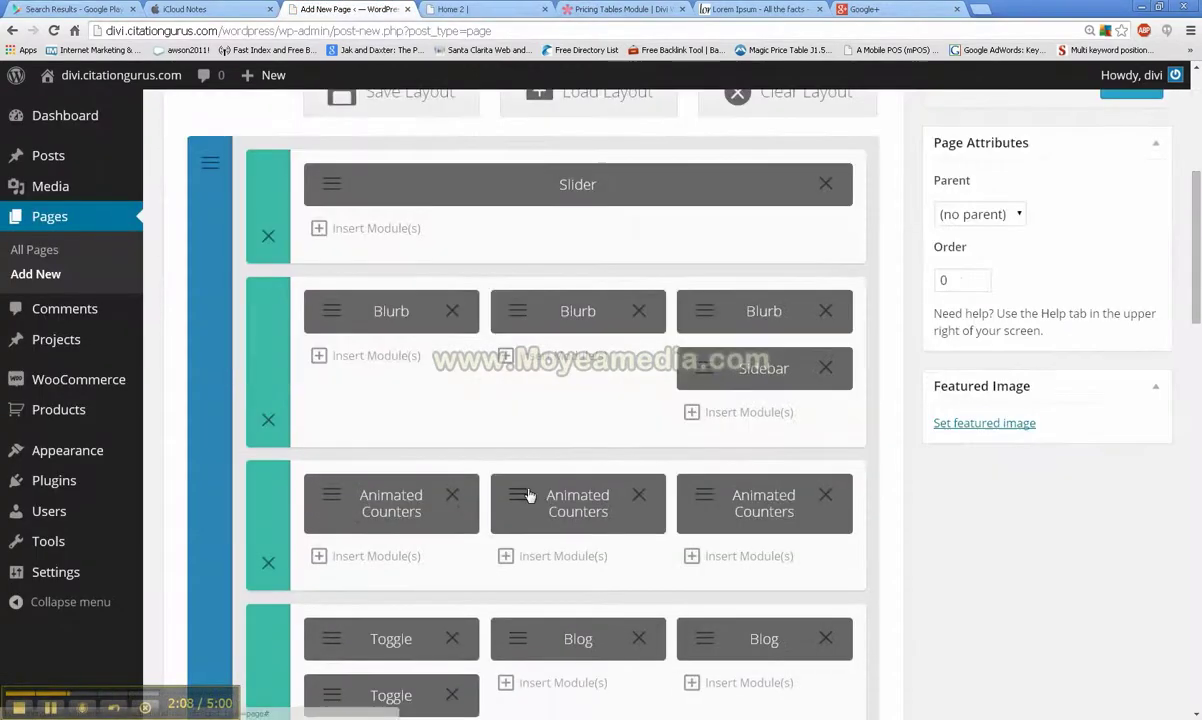
scroll(527, 488, "down", 9)
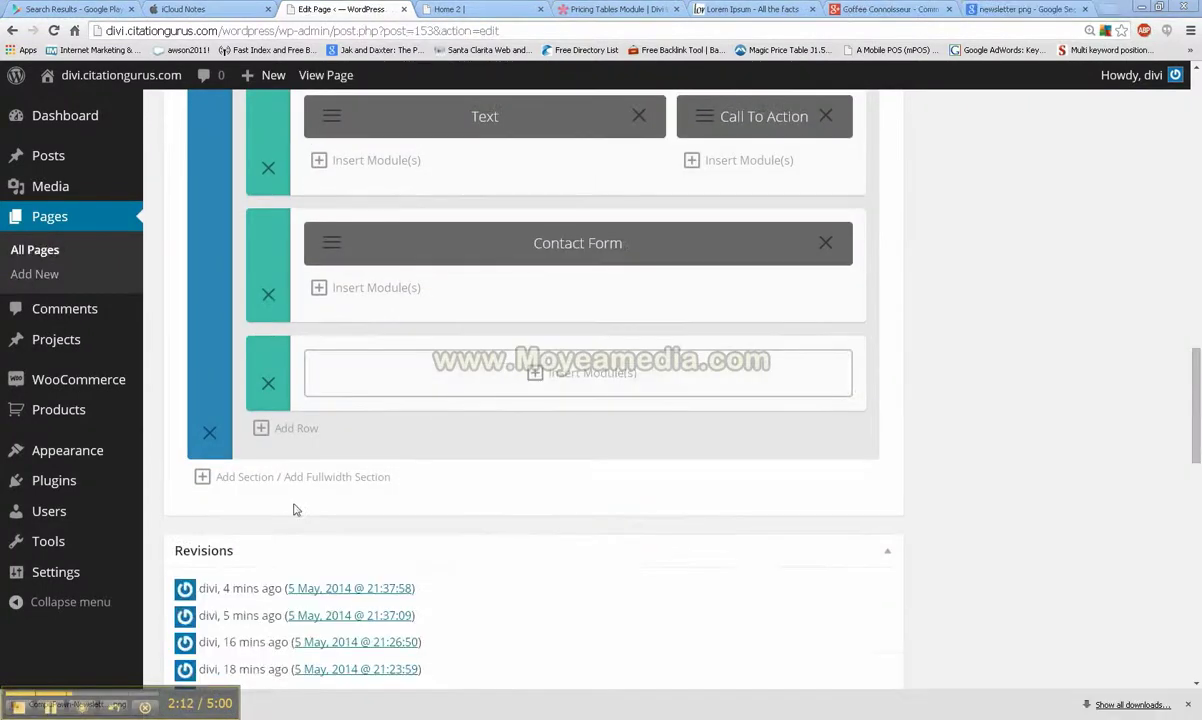
left_click(535, 375)
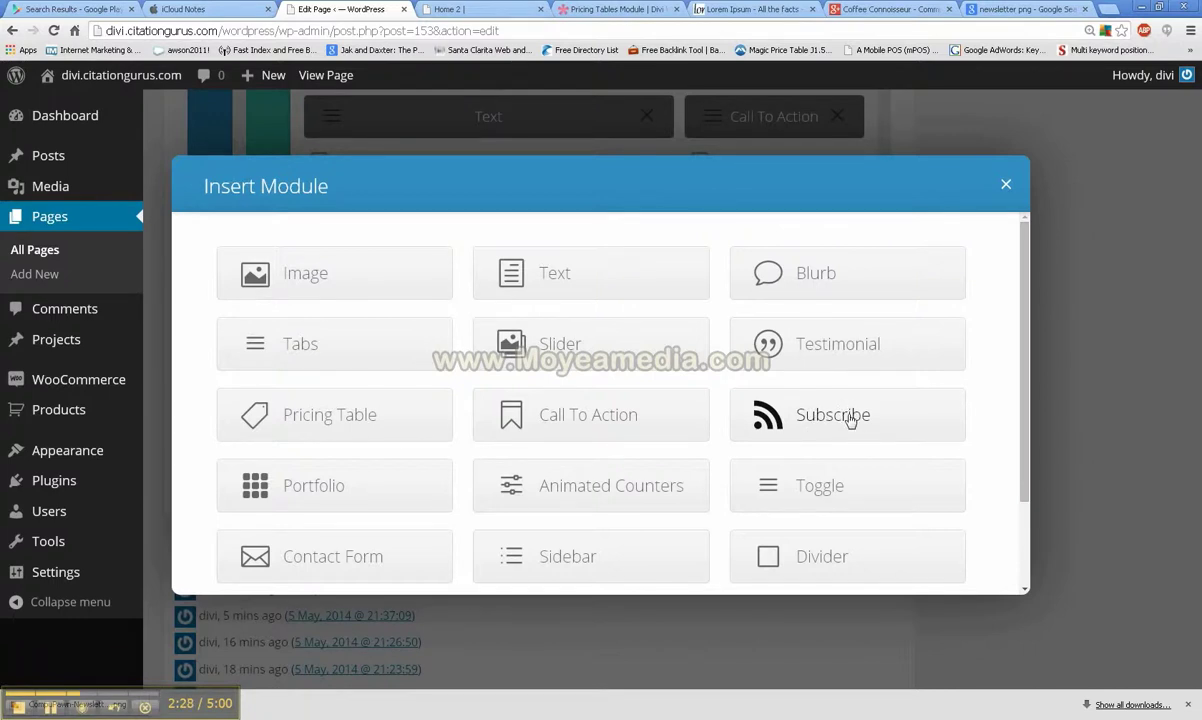
left_click(850, 418)
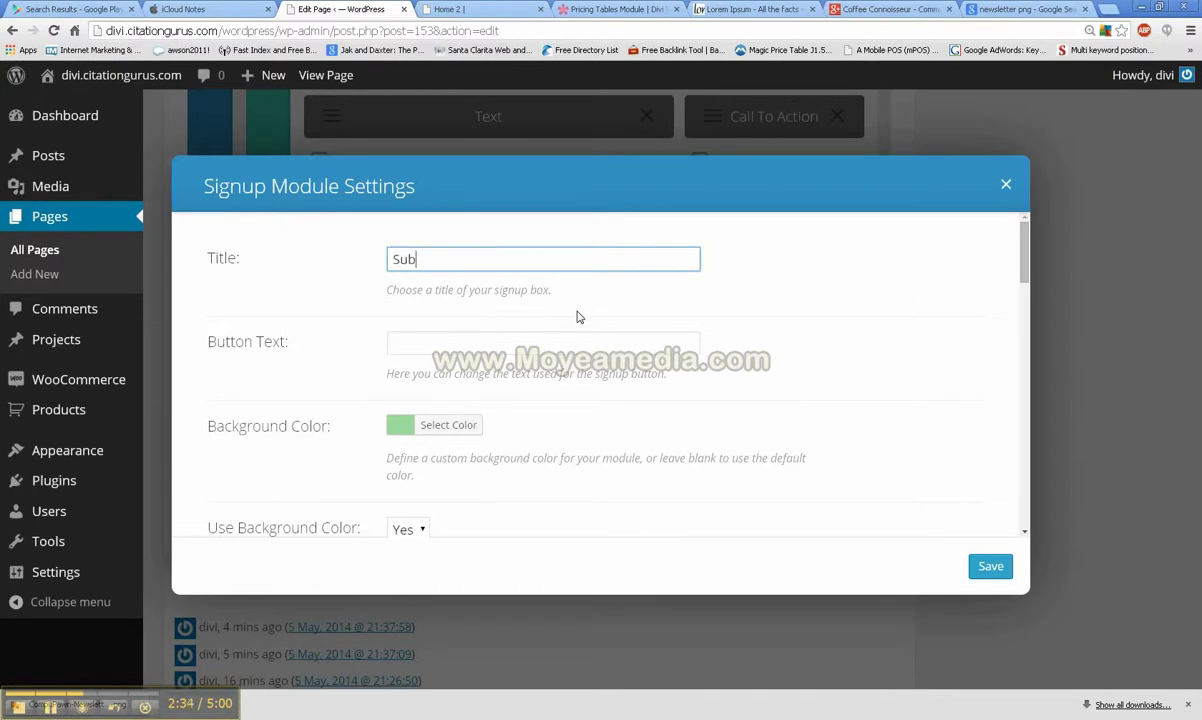
Step: Title the module 'Subscribe to Our Newsletter' with button text 'Sign Up'
type("Subscribe to Our ")
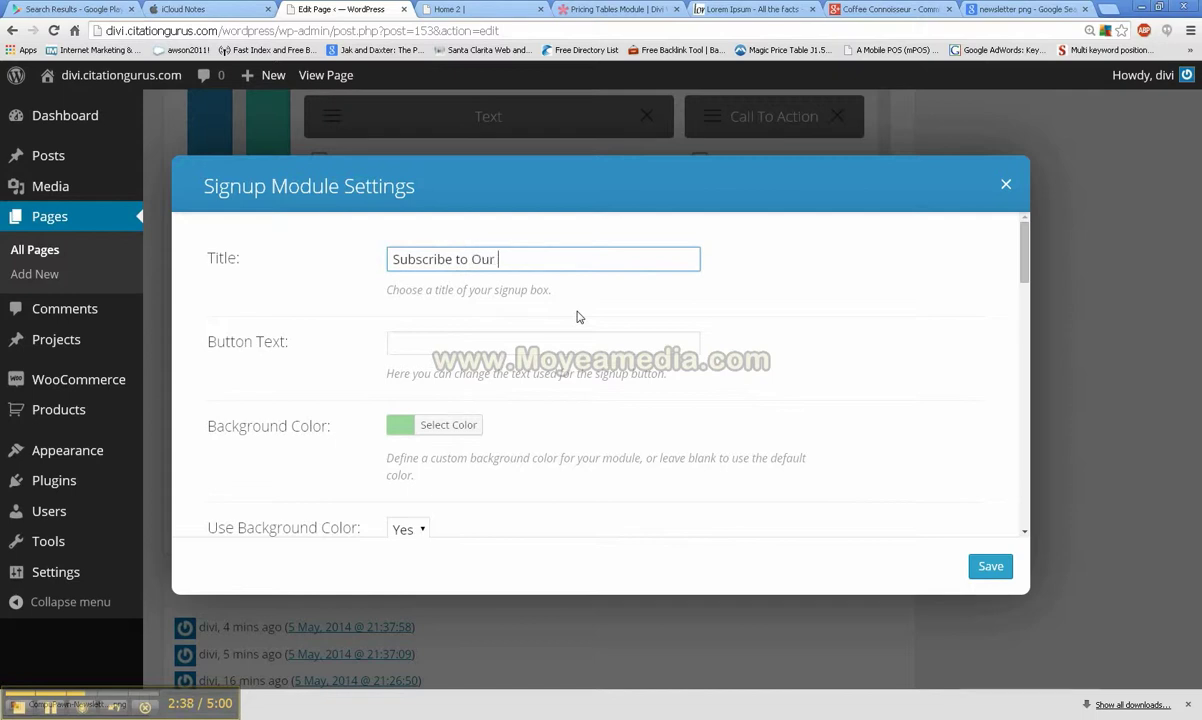
type("Newsletter")
left_click(513, 346)
type("Sign")
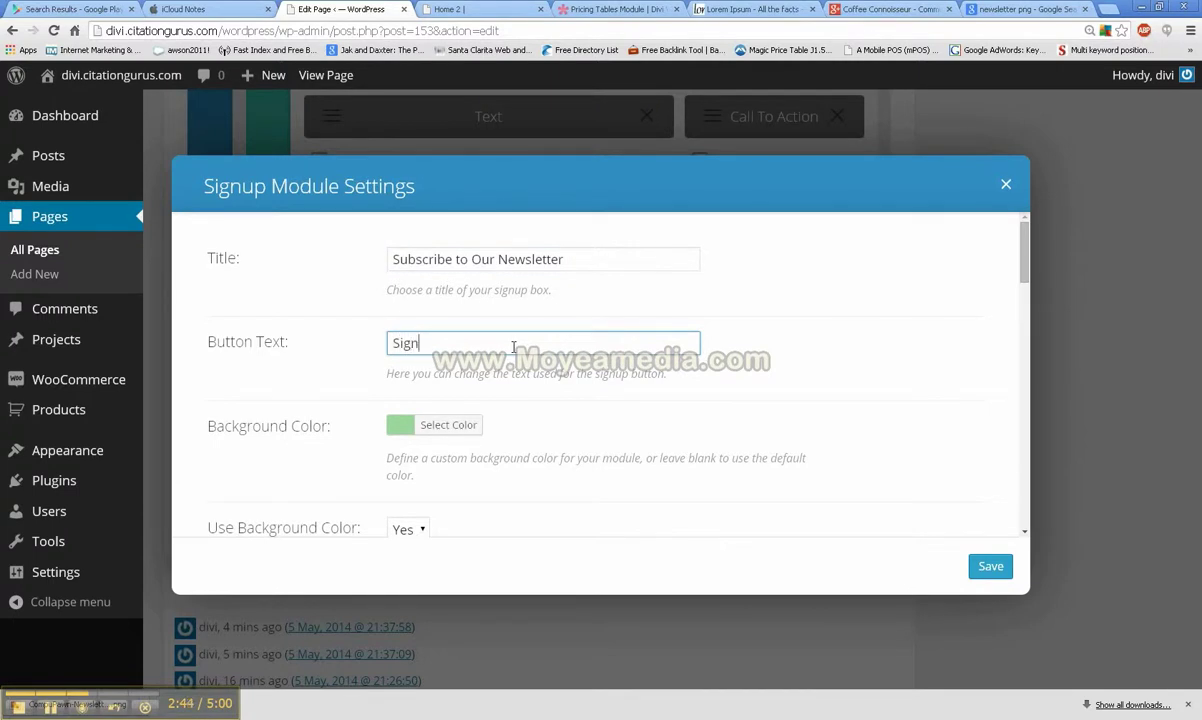
type(" Up")
Step: Choose the Email Newsletter MailChimp list for the signup
scroll(372, 307, "down", 2)
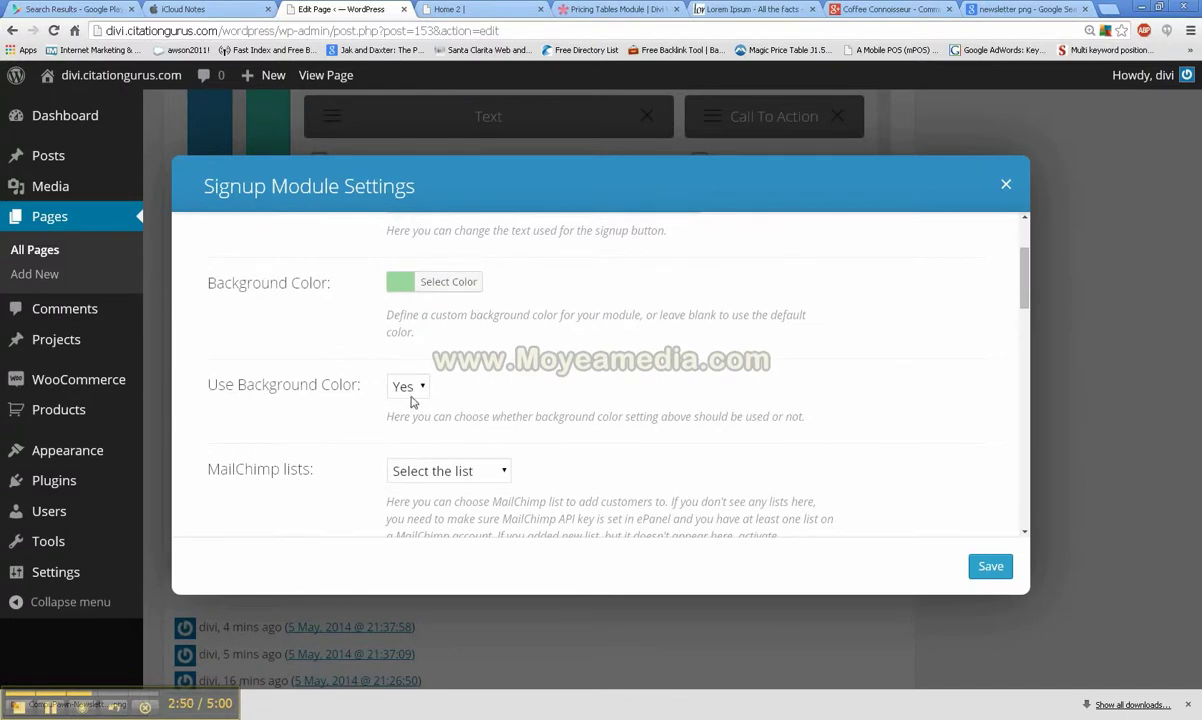
scroll(430, 395, "down", 2)
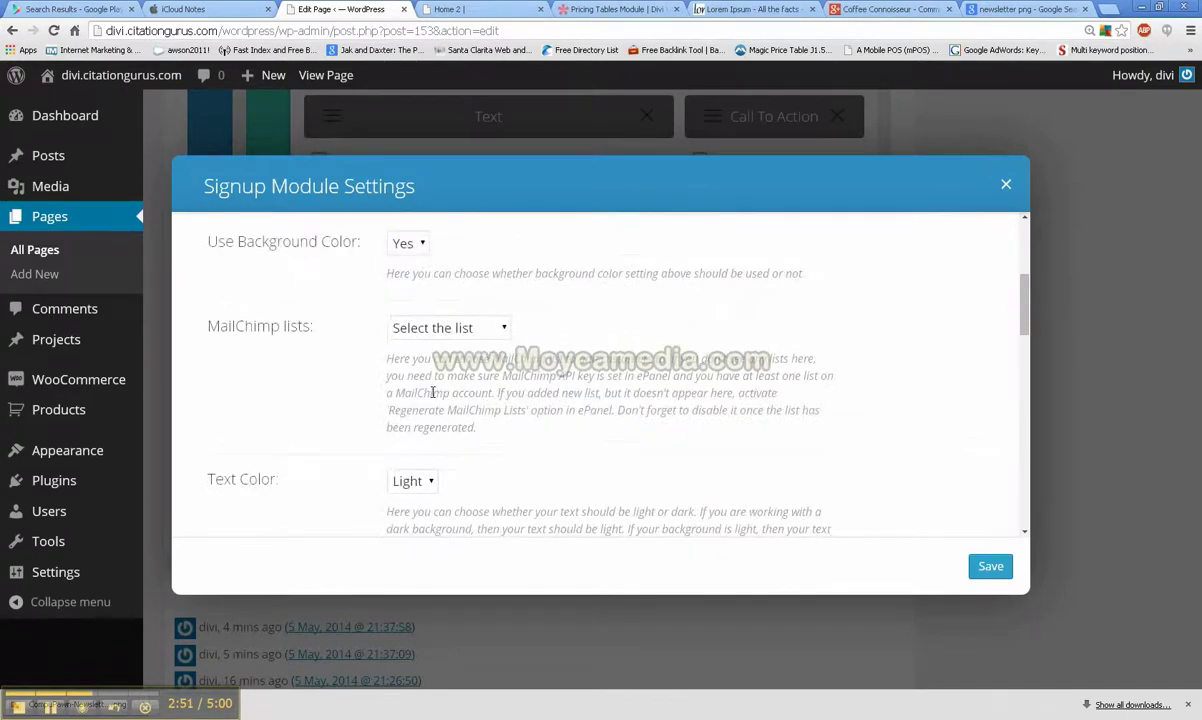
left_click(477, 329)
left_click(470, 368)
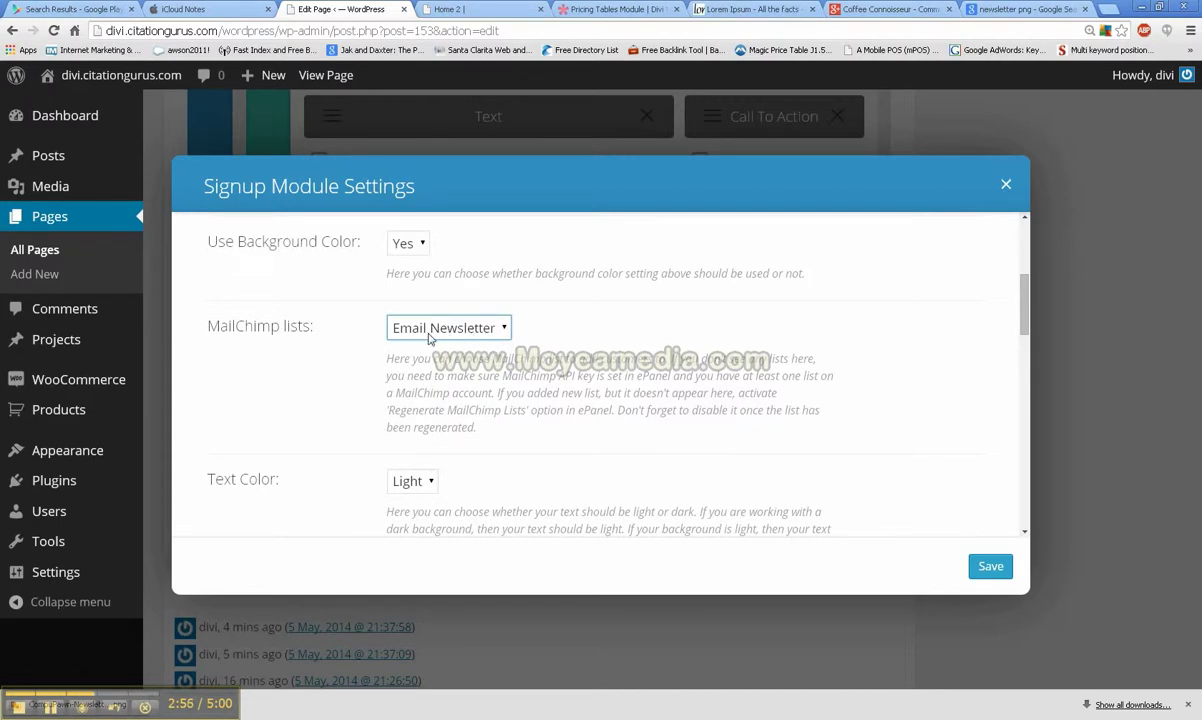
Step: Paste the newsletter image and Lorem ipsum HTML into the module's content
scroll(445, 368, "down", 1)
scroll(445, 368, "down", 1)
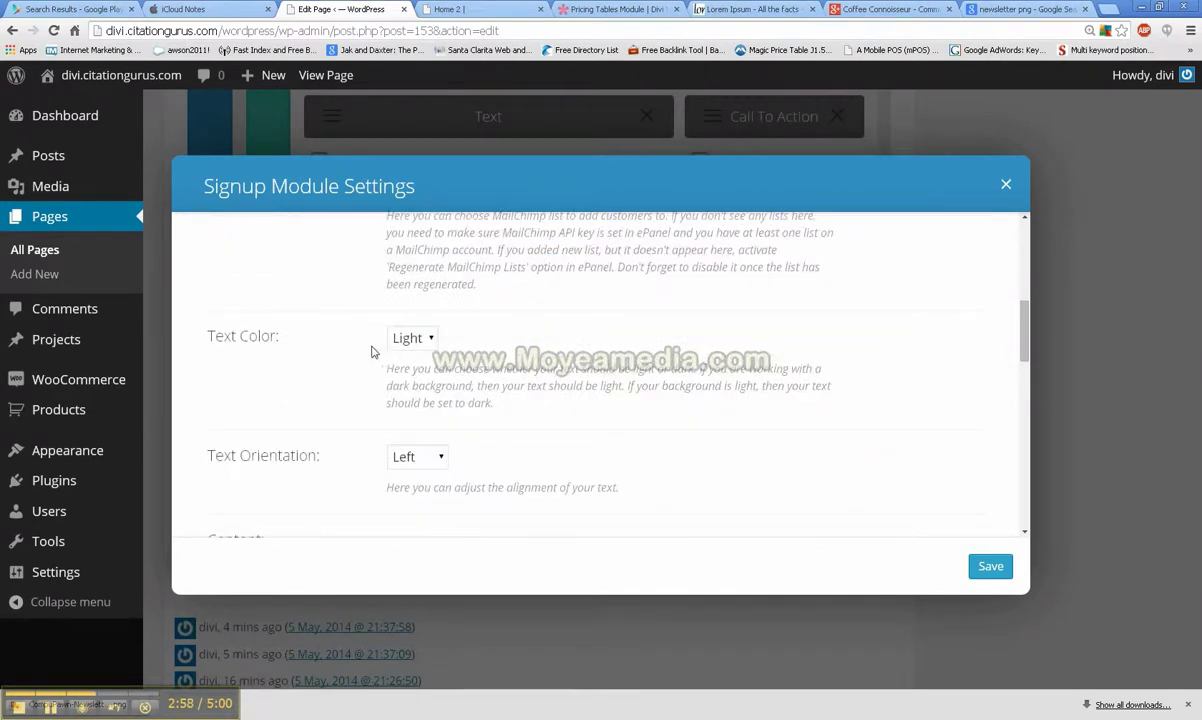
scroll(424, 383, "down", 1)
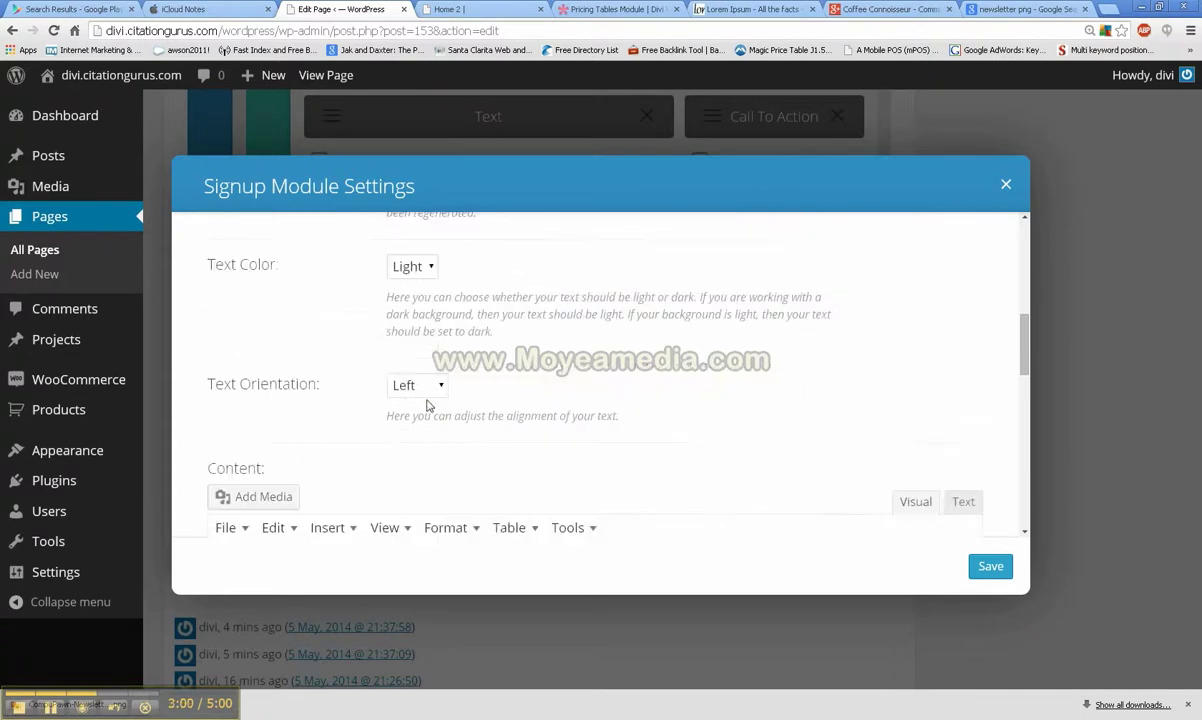
scroll(425, 390, "down", 2)
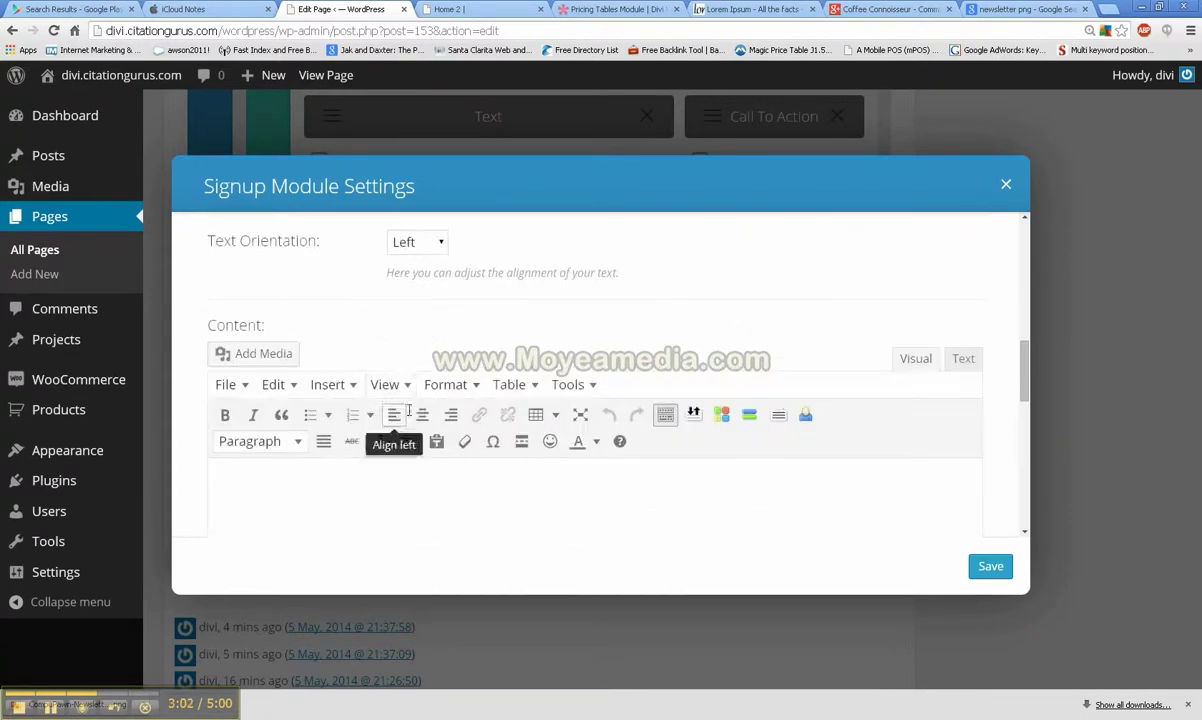
scroll(410, 405, "down", 2)
left_click(962, 217)
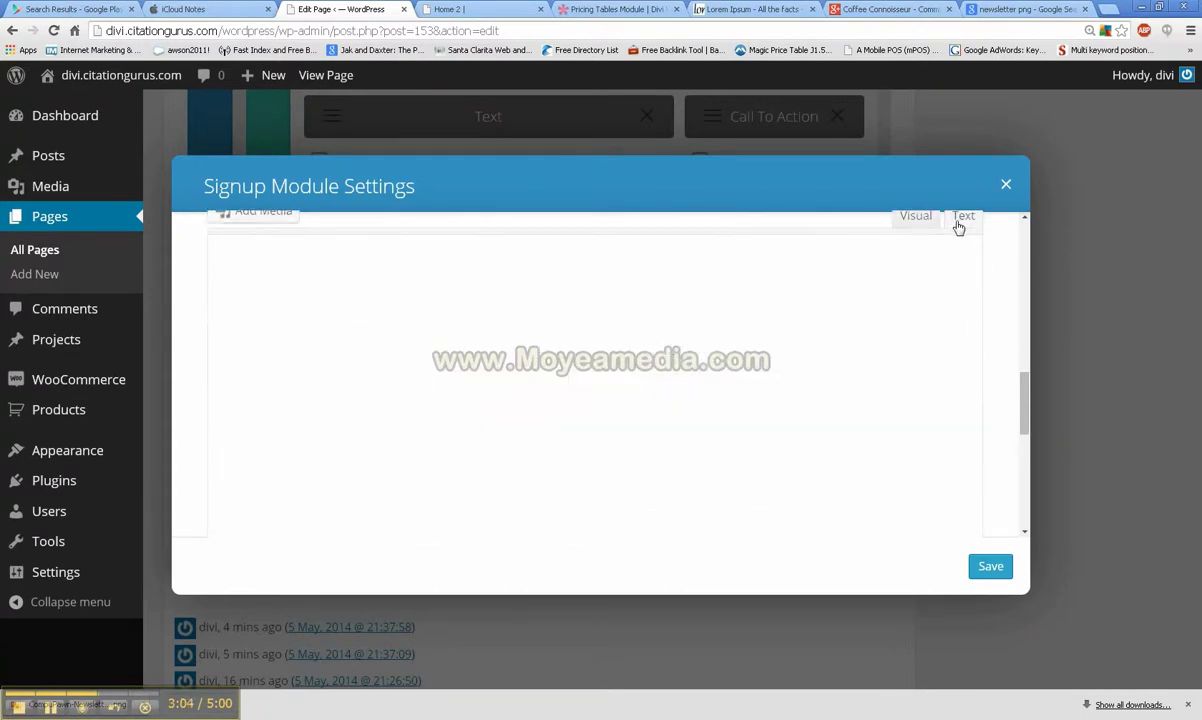
type("<a href=\"http://divi.citationgurus.com/wordpress/wp-content/uploads/2014/05/CompuPawn-Newsletter-icon.png\"><img class=\"alignleft\" src=\"http://divi.citationgurus.com/wordpress/wp-content/uploads/2014/05/CompuPawn-Newsletter-icon-300x186.png\" alt=\"CompuPawn-Newsletter-icon\" width=\"300\" height=\"186\" /></a>Lorem ipsum dolor sit amet, consectetur adipiscing elit. Suspendisse ornare, metus sed laoreet volutpat, sapien magna sodales odio, sit amet suscipit nisi mauris eu diam. Cras at leo semper, pretium tortor at, congue lectus. Nulla ac elit fermentum est dignissim rhoncus in vitae orci. Nullam vitae consectetur lorem. Etiam id nulla eget urna suscipit venenatis ac sed est. Nulla volutpat odio et lectus ultricies ultrices. Vestibulum tincidunt sodales quam, sed tincidunt turpis tincidunt in.")
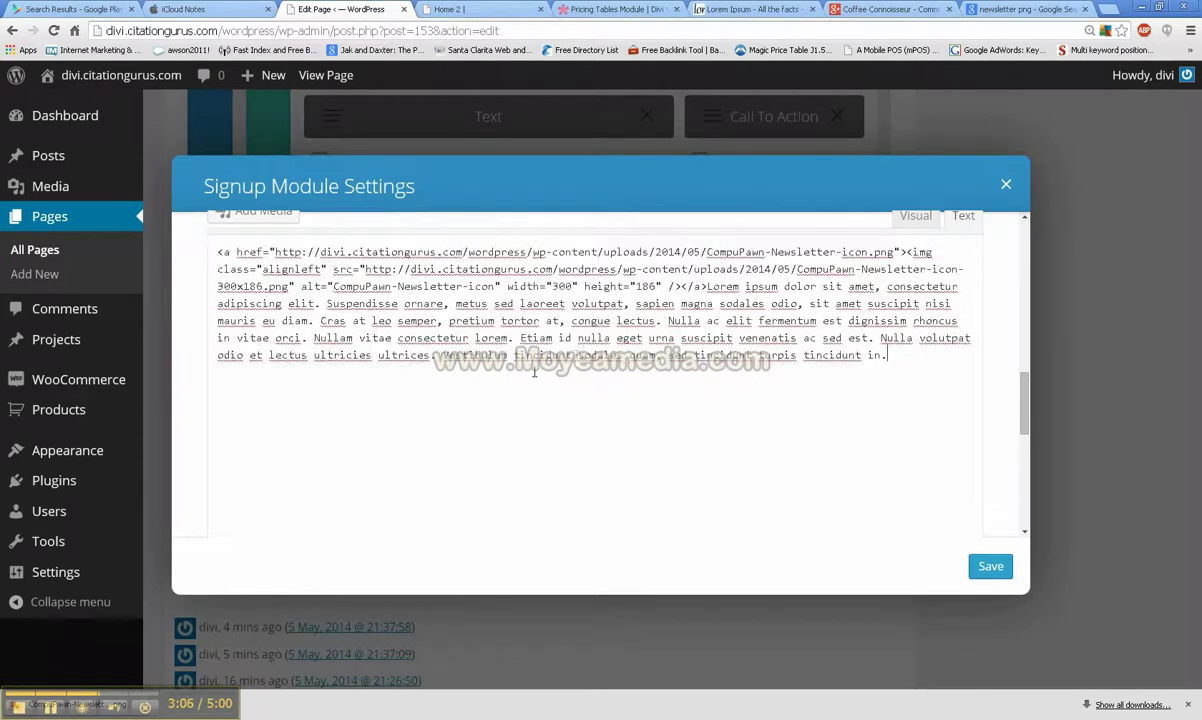
left_click(914, 217)
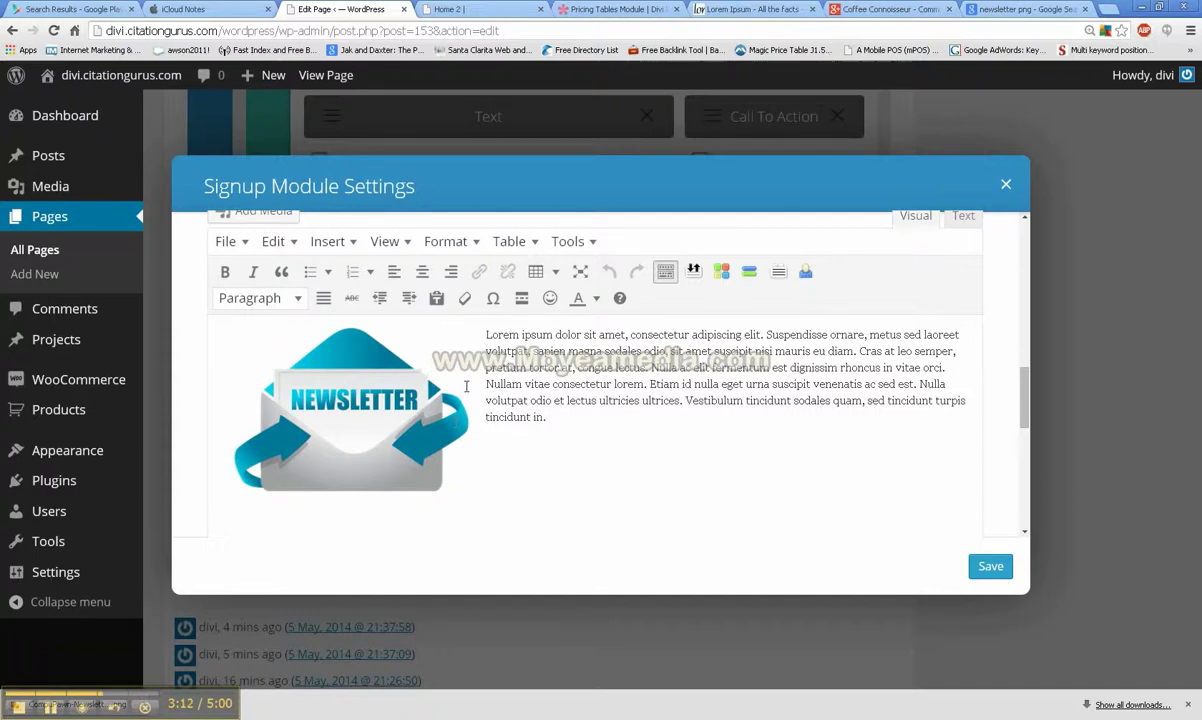
Step: Save the Subscribe module settings
left_click(990, 567)
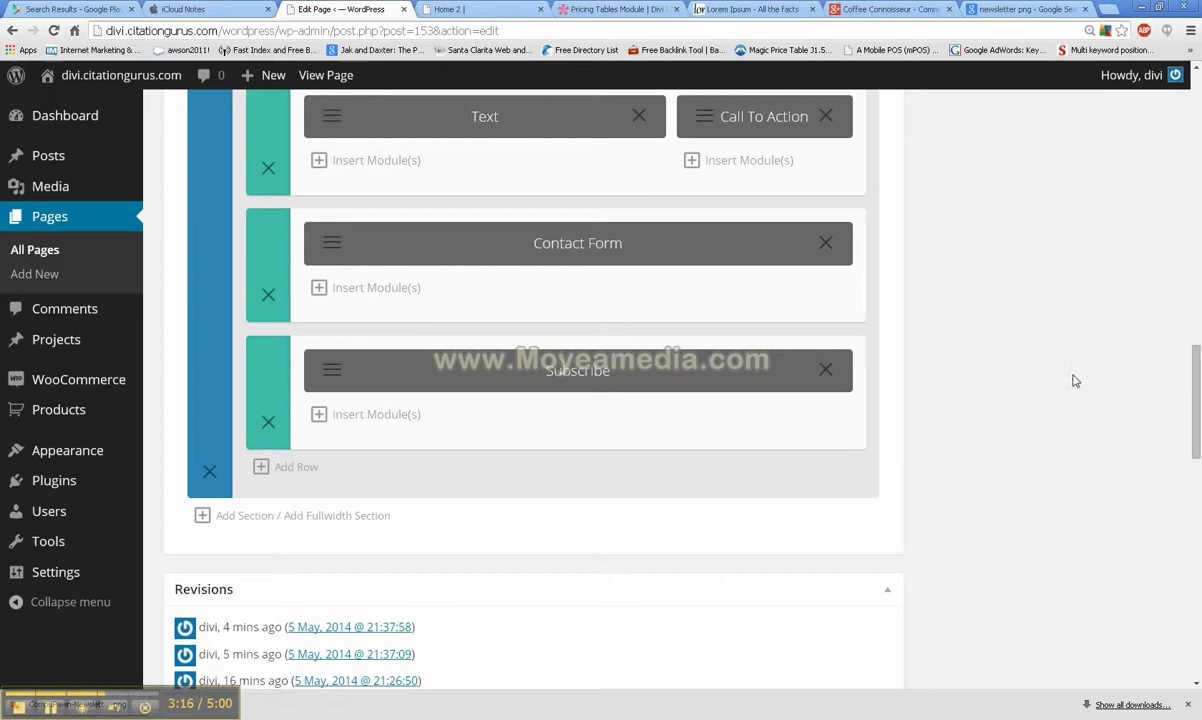
scroll(1070, 375, "up", 5)
scroll(1053, 338, "up", 8)
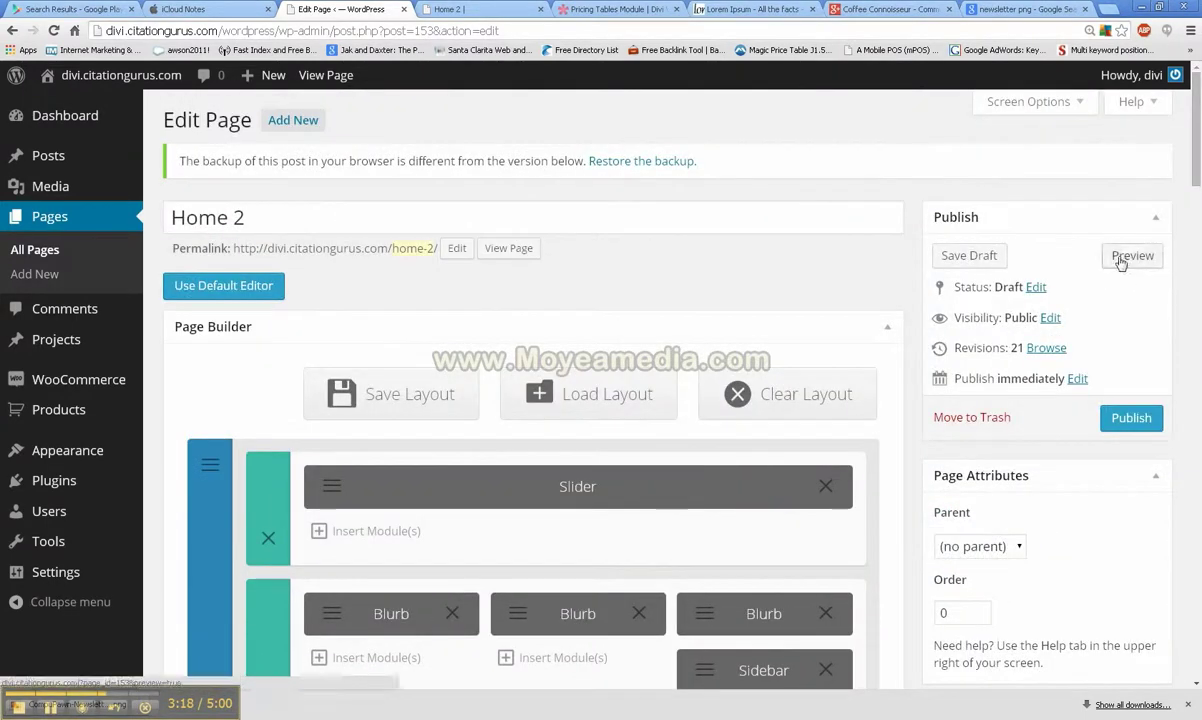
Step: Scroll the Home 2 preview down to the green newsletter section with its Sign Up fields
left_click(473, 10)
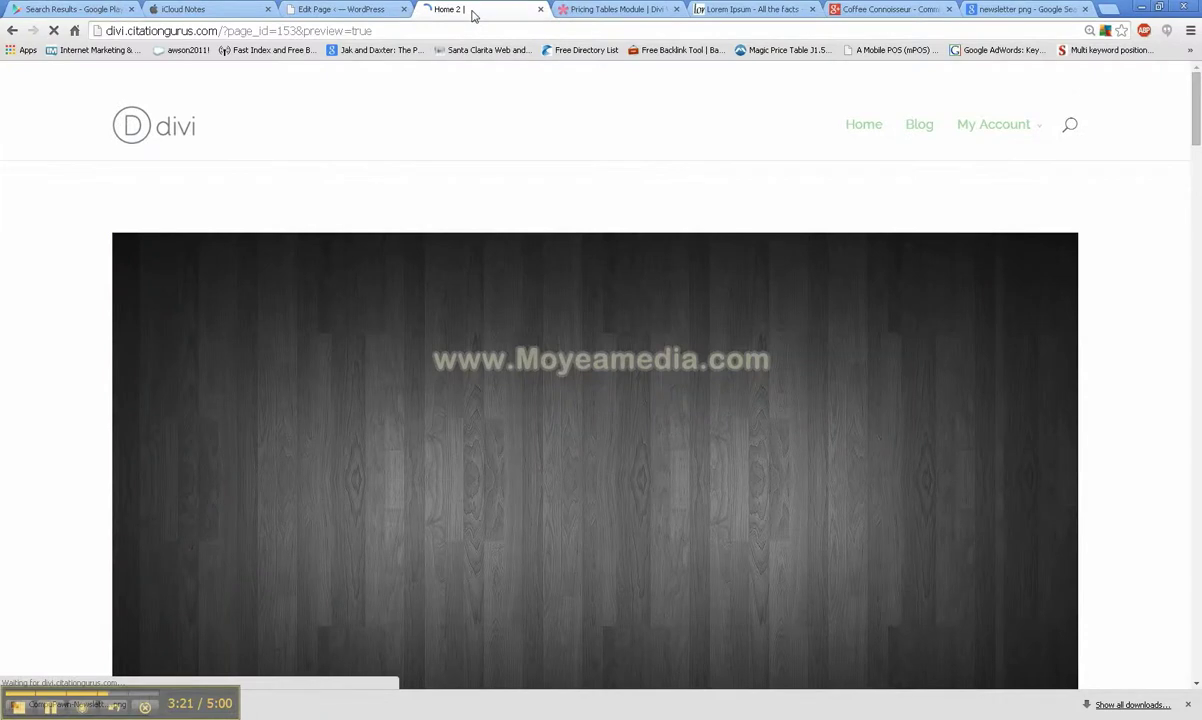
scroll(35, 183, "down", 20)
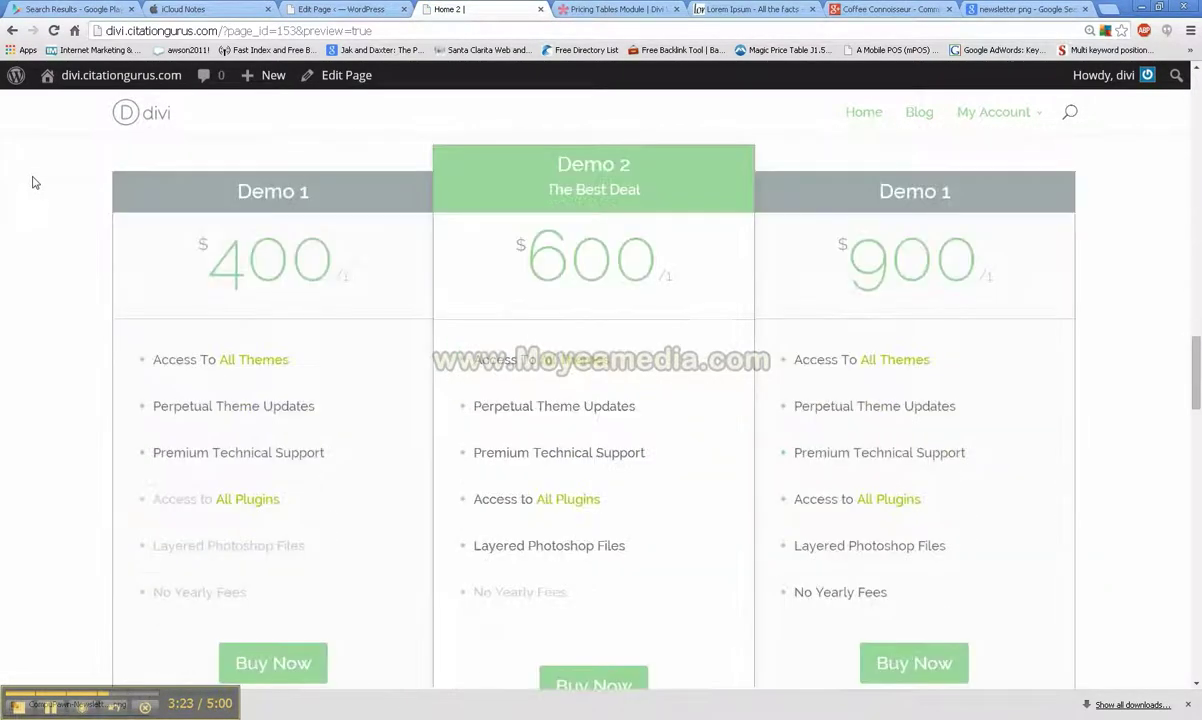
scroll(35, 183, "down", 15)
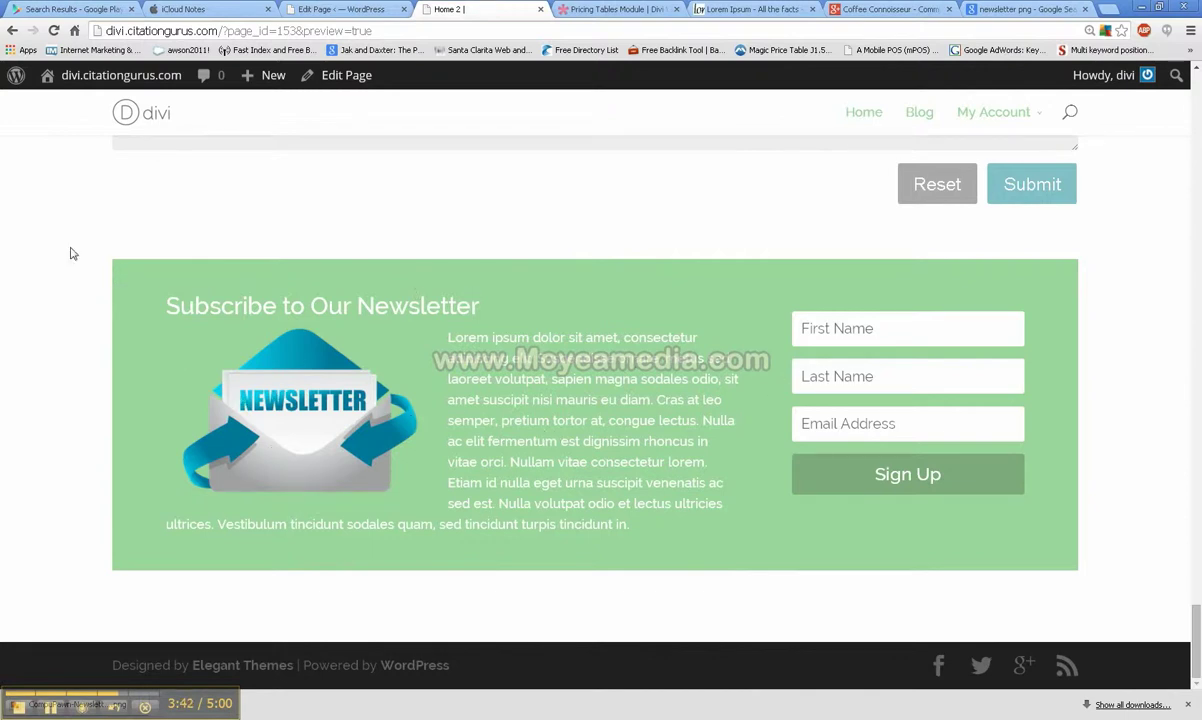
scroll(18, 404, "up", 20)
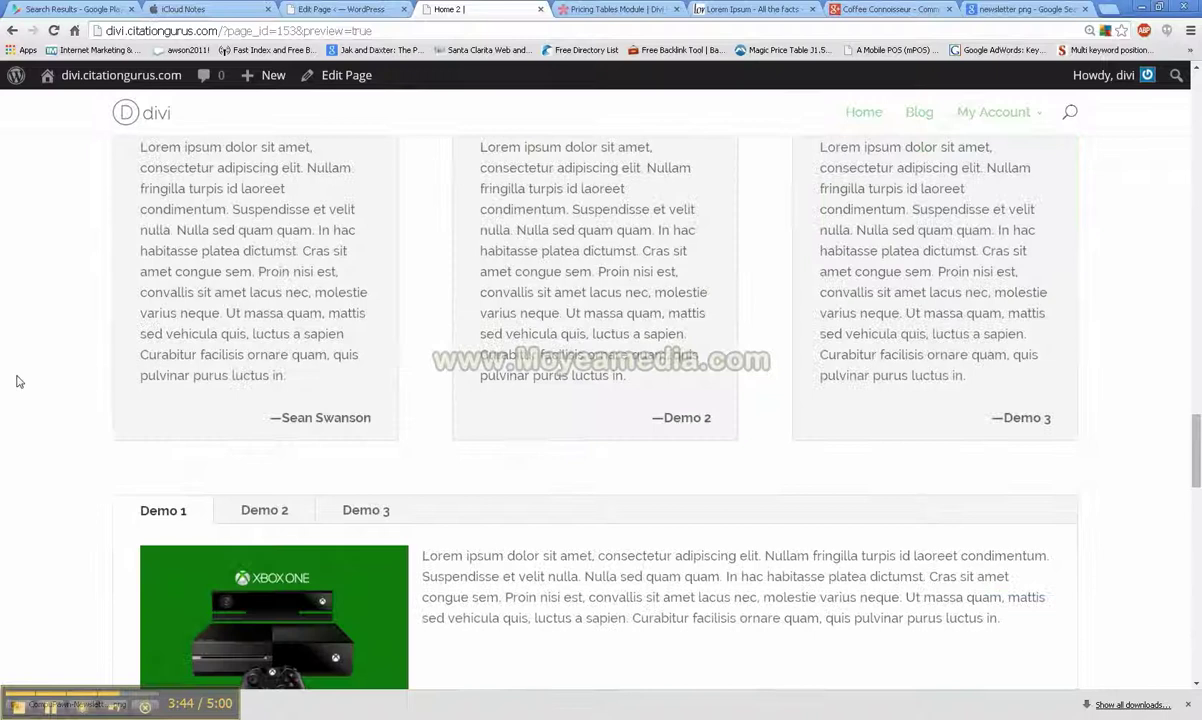
scroll(15, 383, "up", 10)
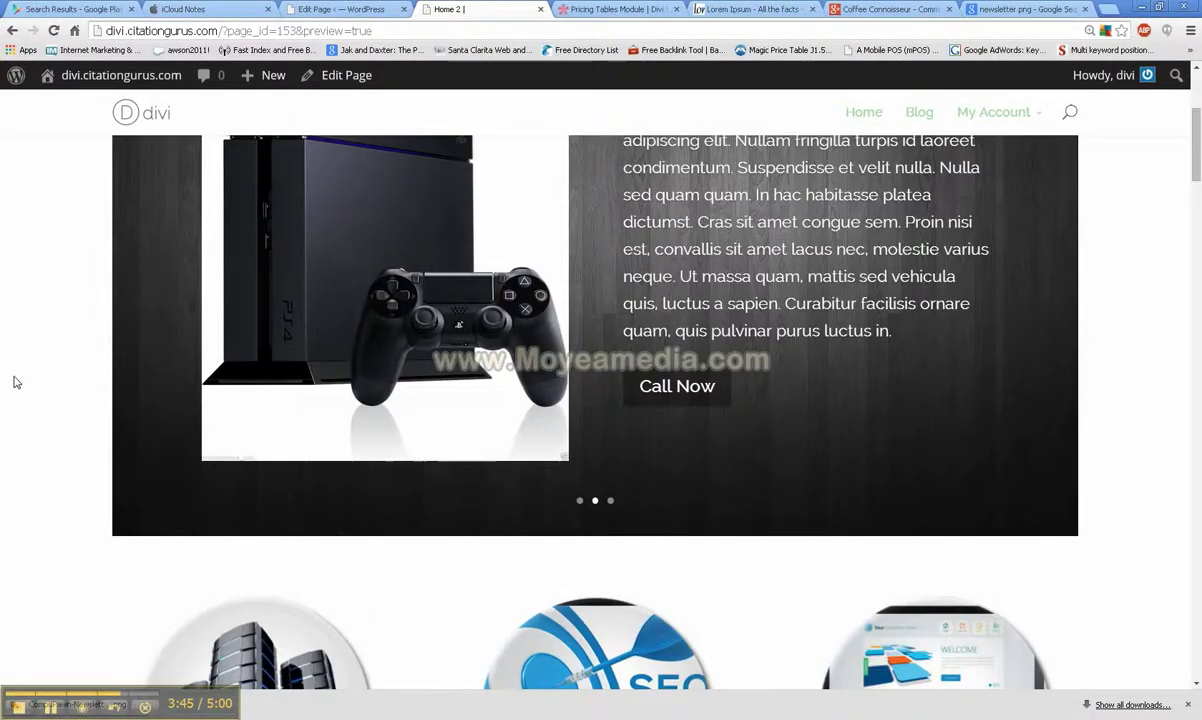
scroll(995, 402, "down", 4)
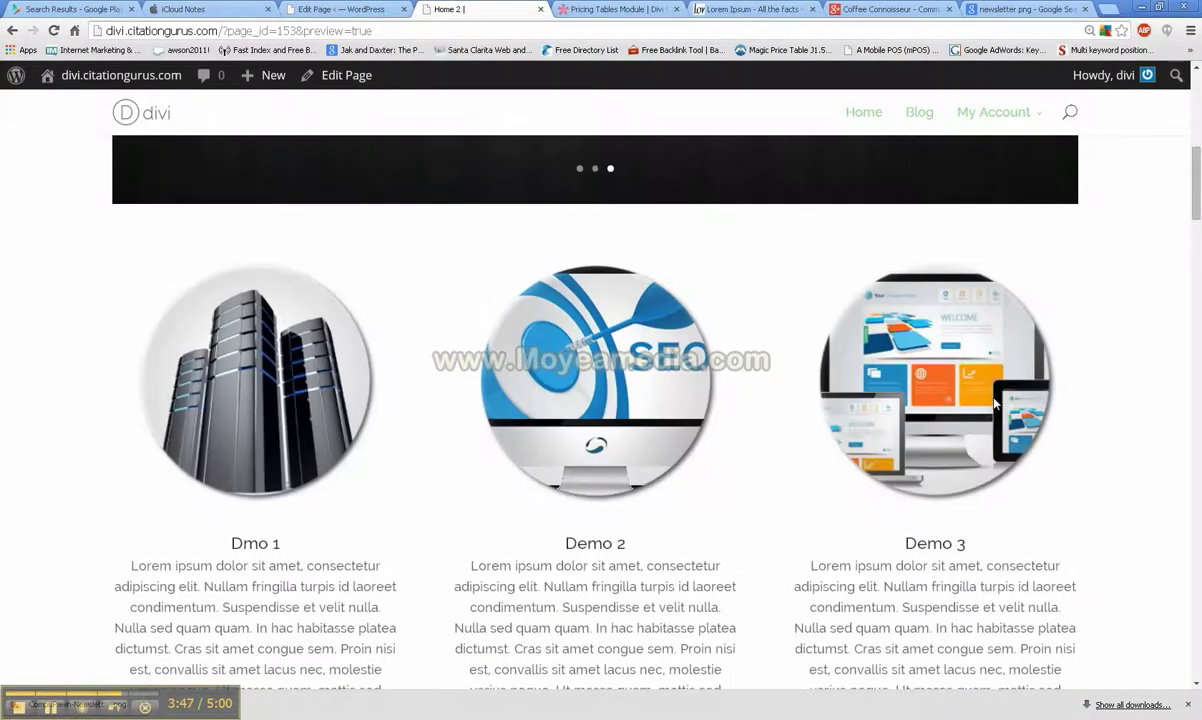
scroll(995, 402, "down", 5)
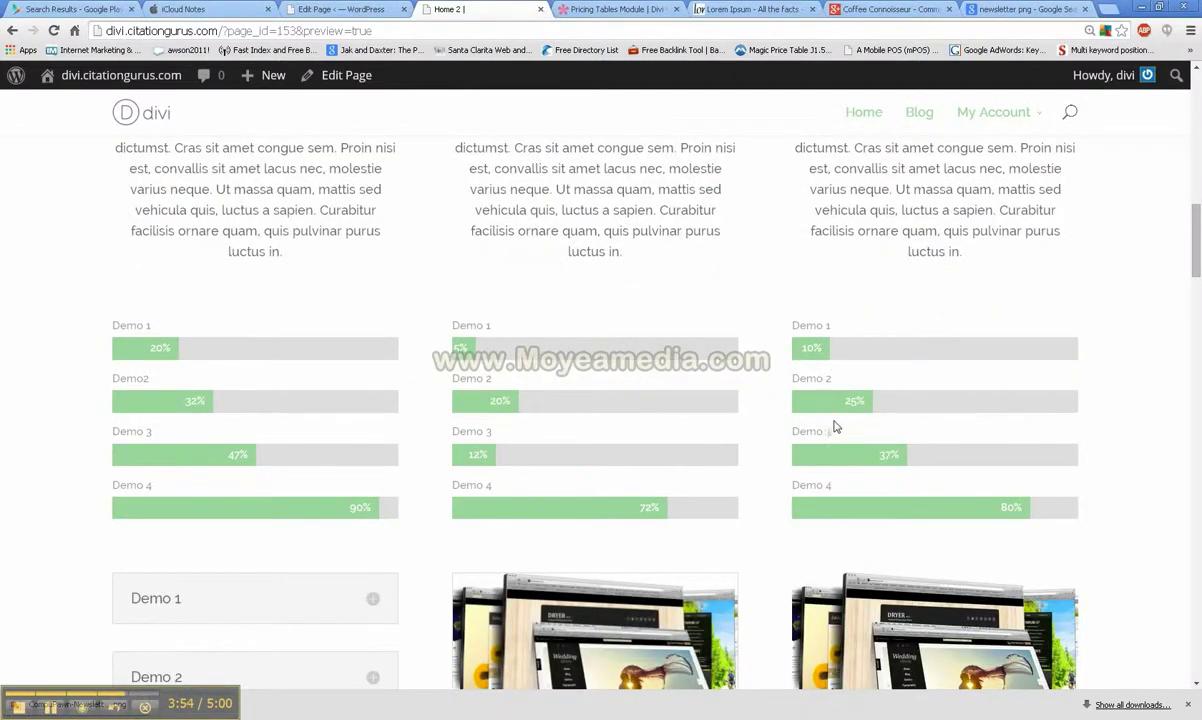
scroll(625, 437, "down", 4)
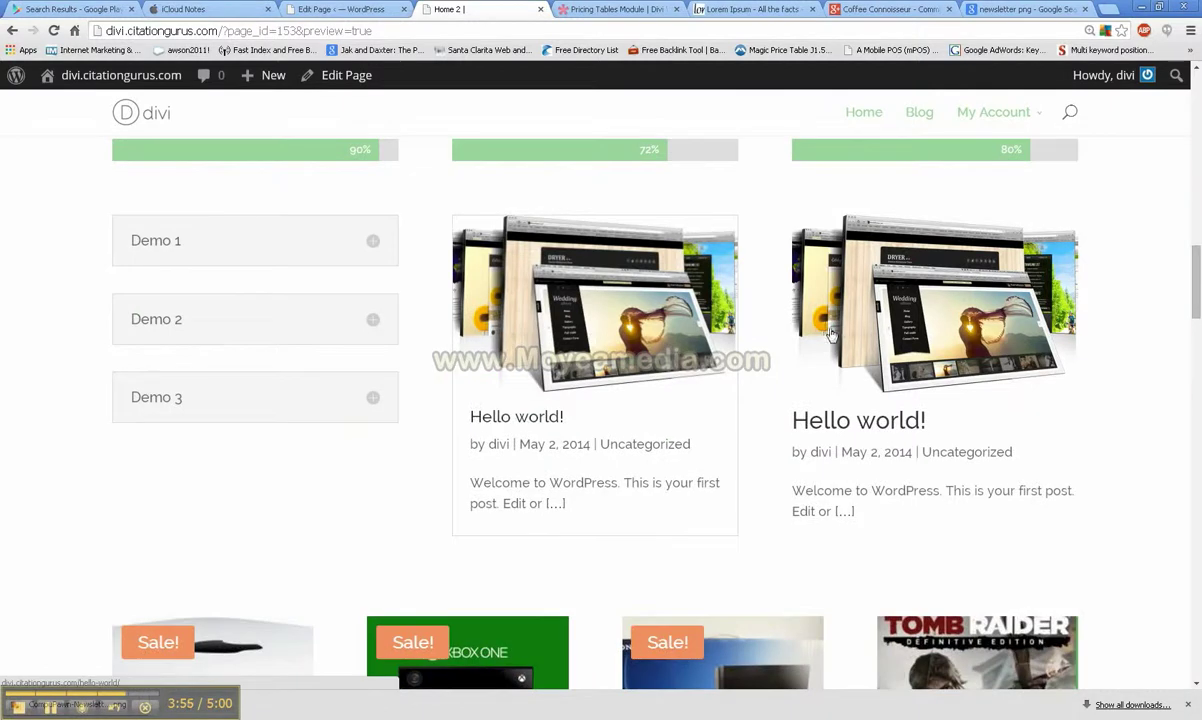
left_click(373, 244)
left_click(373, 244)
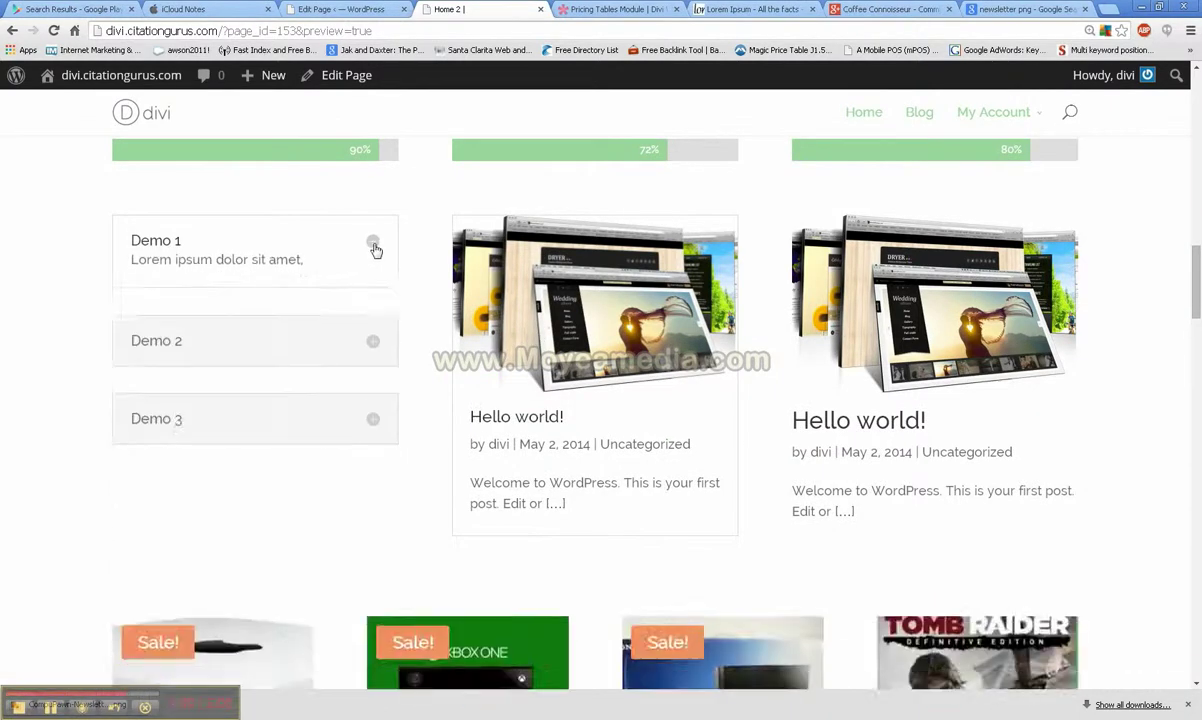
scroll(376, 249, "down", 5)
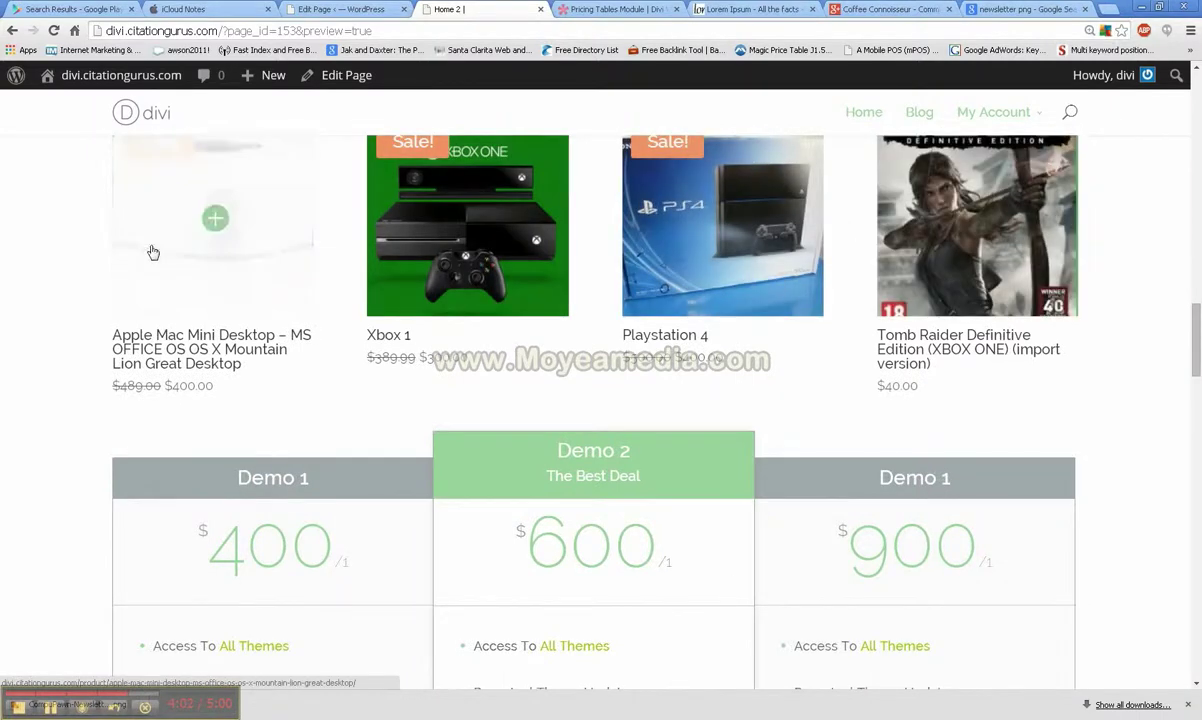
scroll(258, 262, "down", 2)
scroll(260, 262, "down", 2)
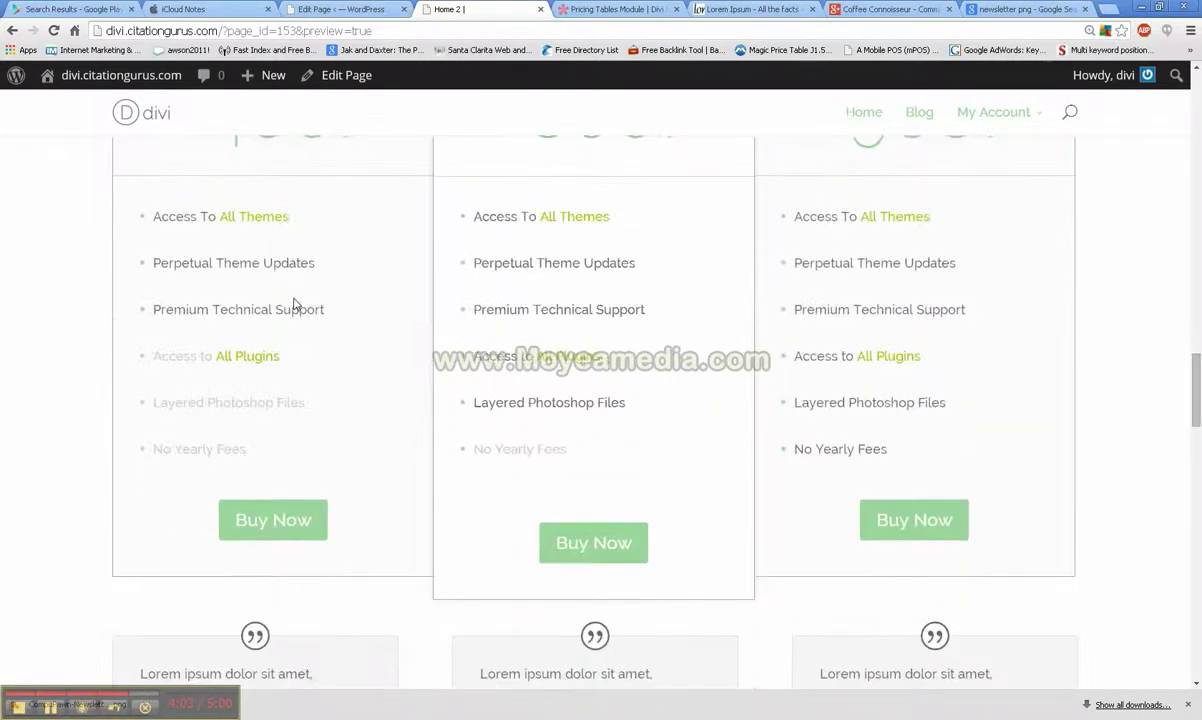
scroll(563, 340, "down", 4)
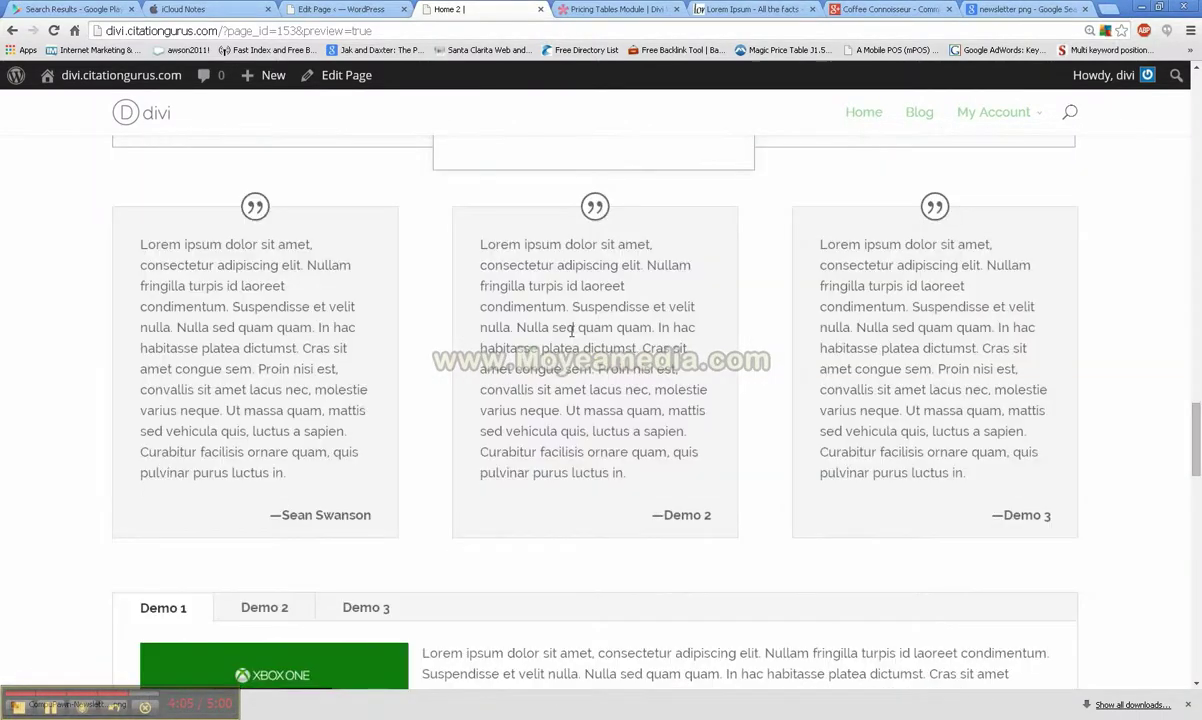
scroll(603, 302, "down", 3)
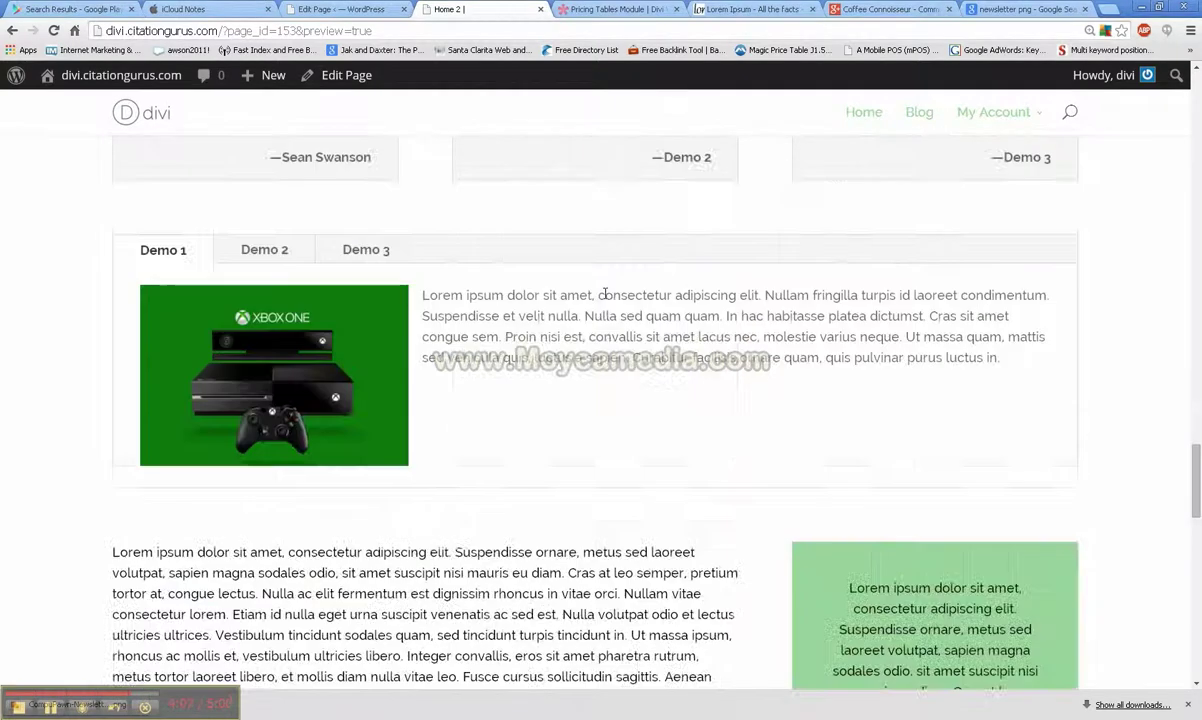
left_click(290, 255)
left_click(345, 255)
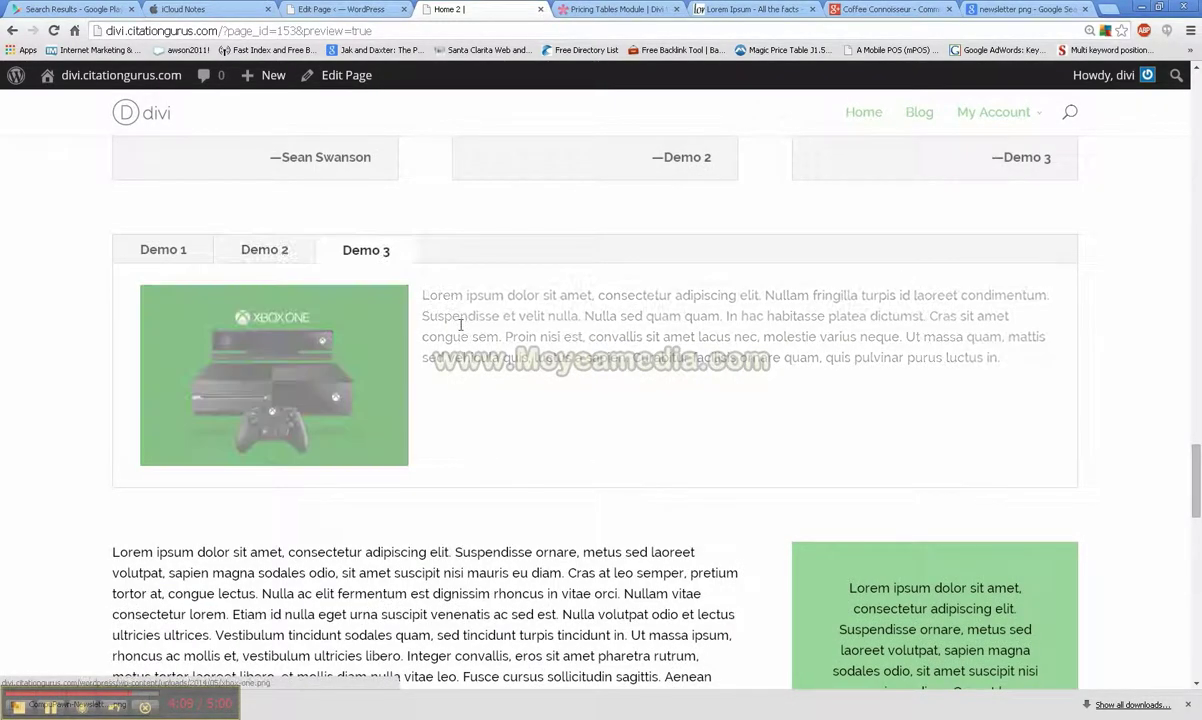
scroll(480, 323, "down", 4)
scroll(850, 330, "down", 8)
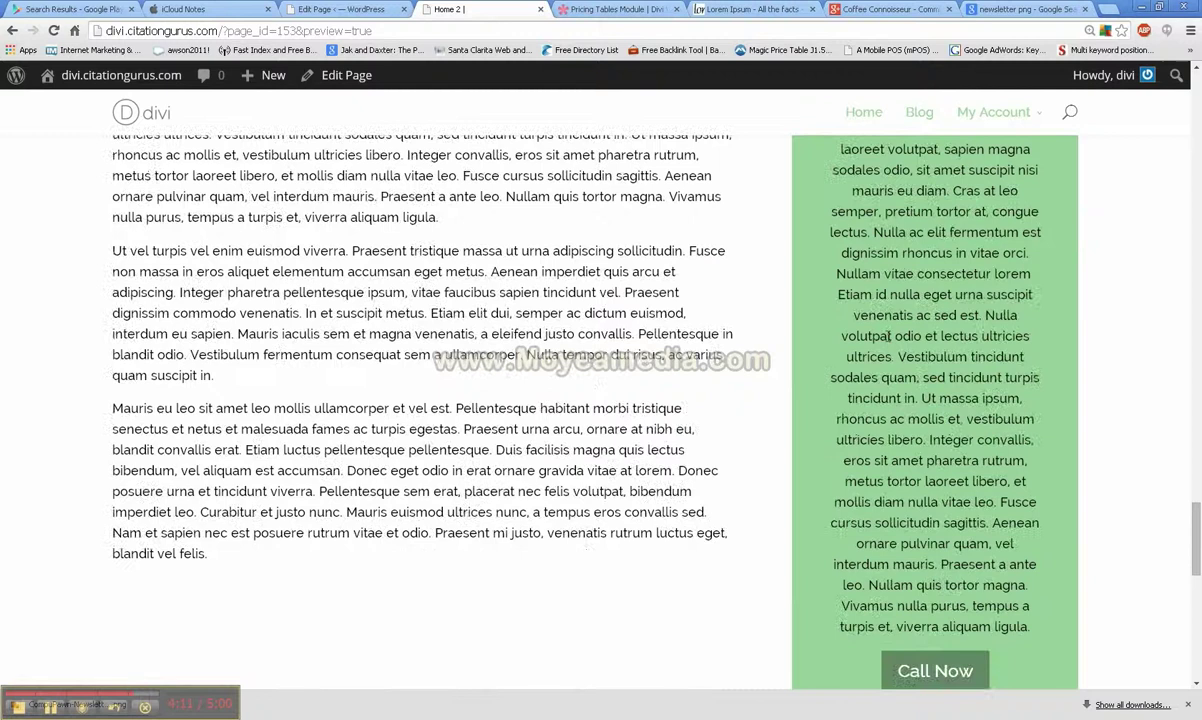
scroll(491, 343, "up", 1)
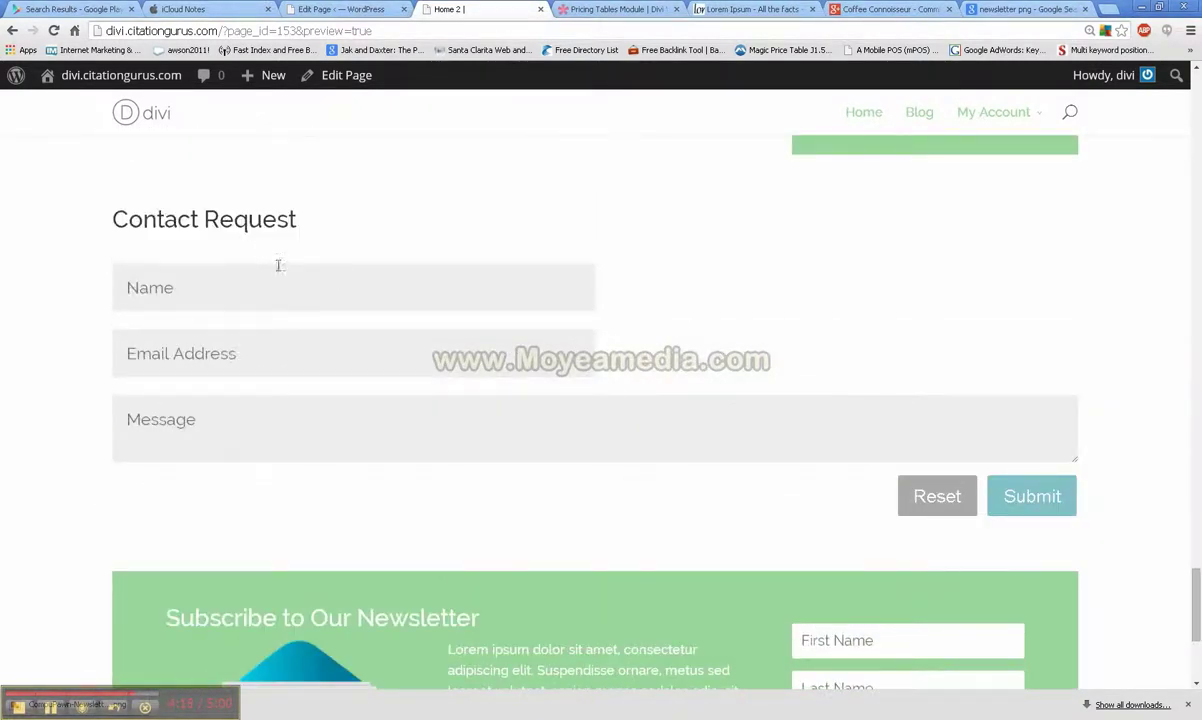
scroll(381, 314, "down", 3)
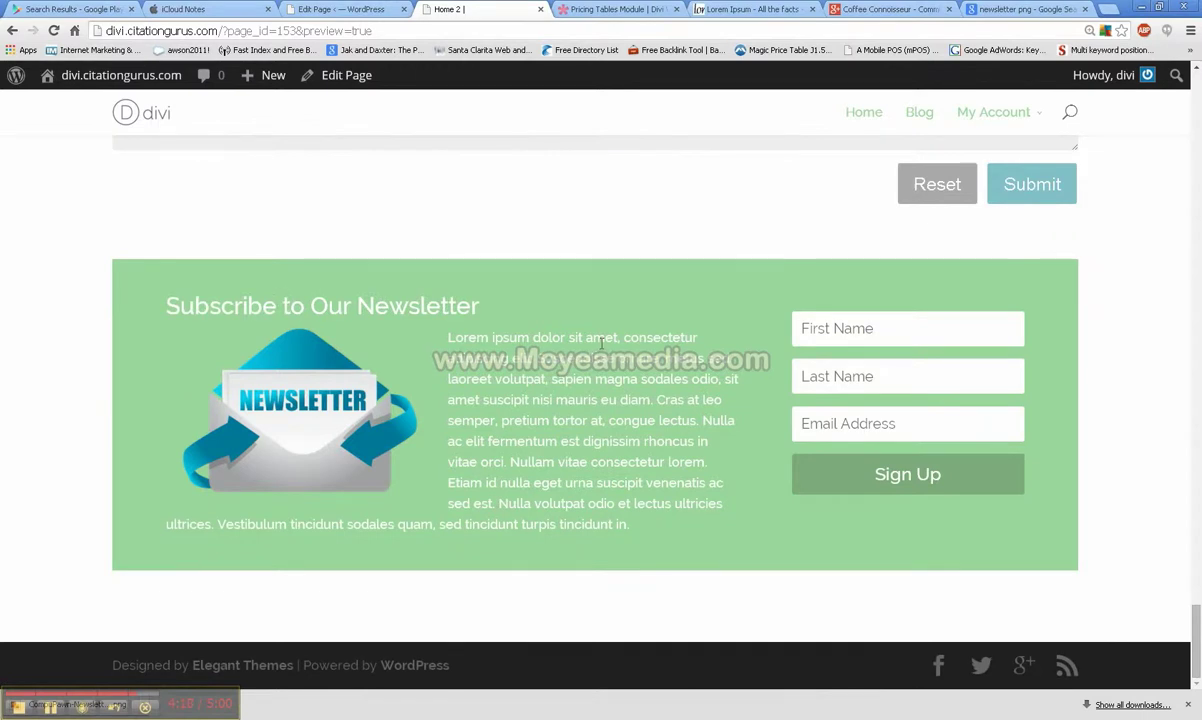
scroll(443, 461, "up", 15)
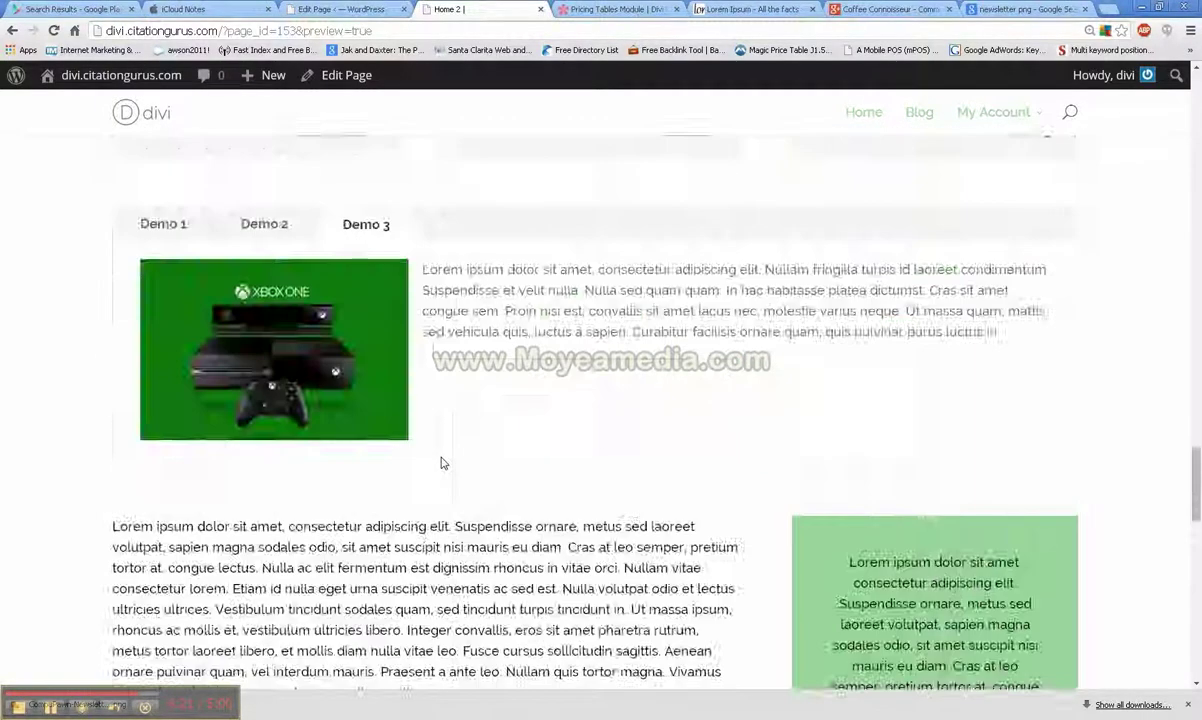
scroll(443, 463, "up", 10)
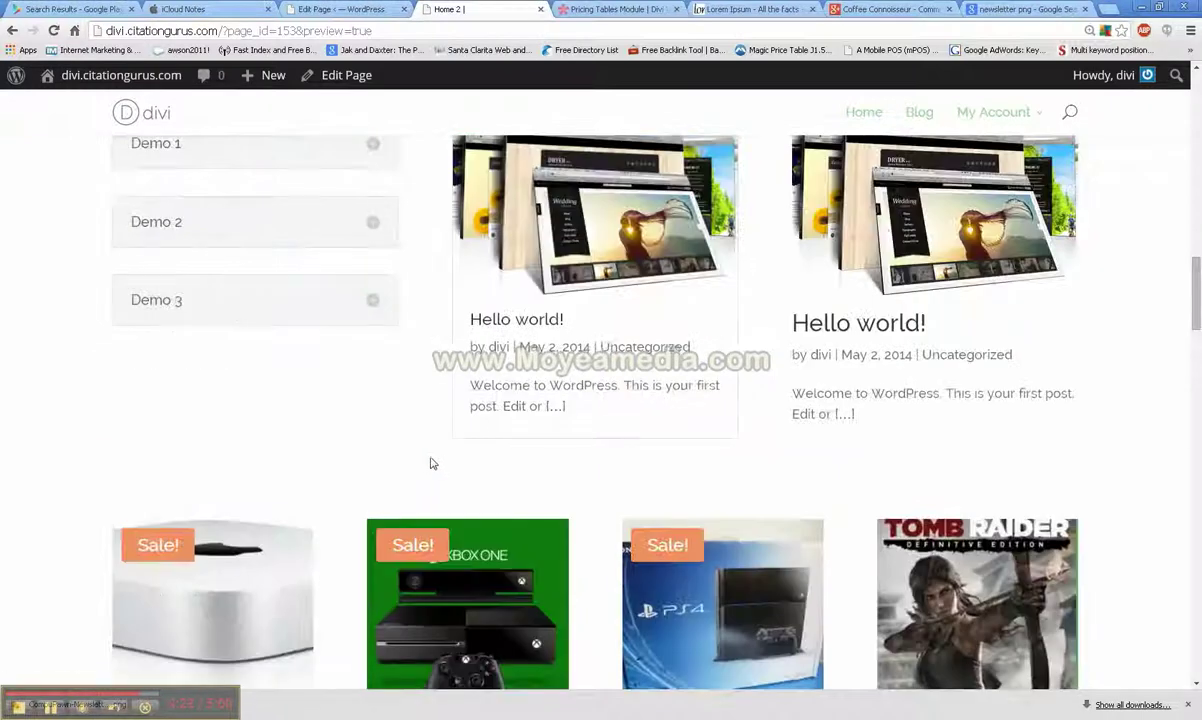